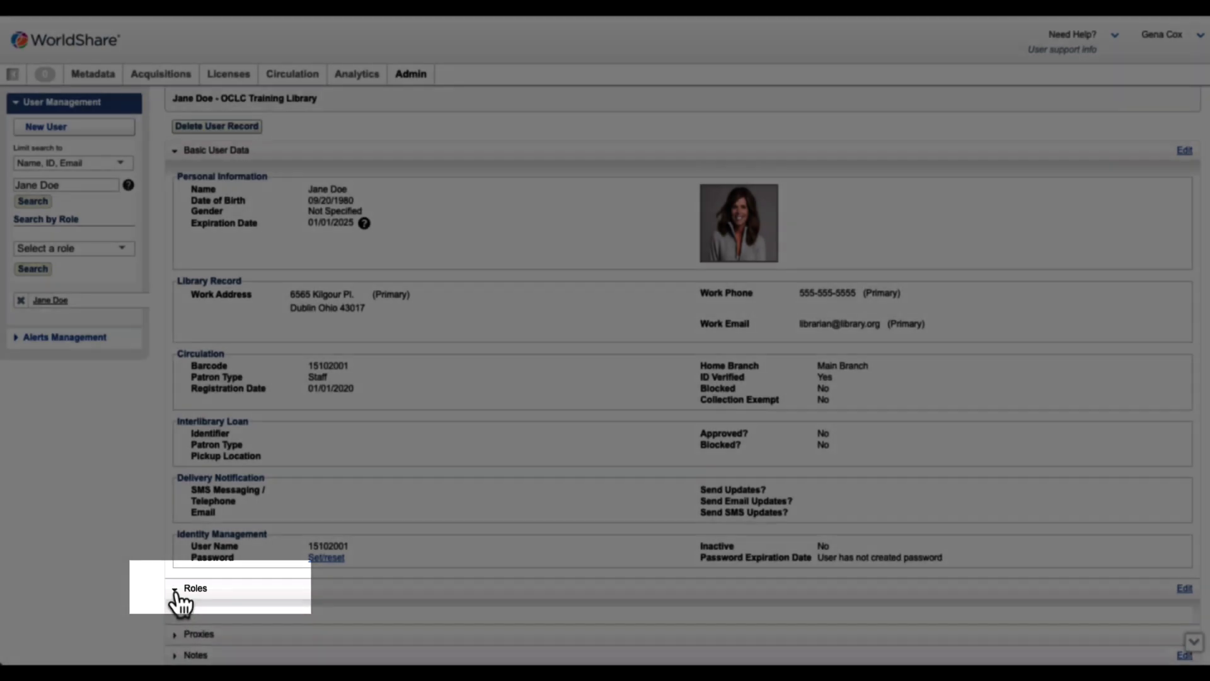
Step: Add the Course Reserves Manager role to the staff user's WorldShare roles
left_click(175, 591)
scroll(154, 598, "down", 2)
scroll(153, 586, "down", 6)
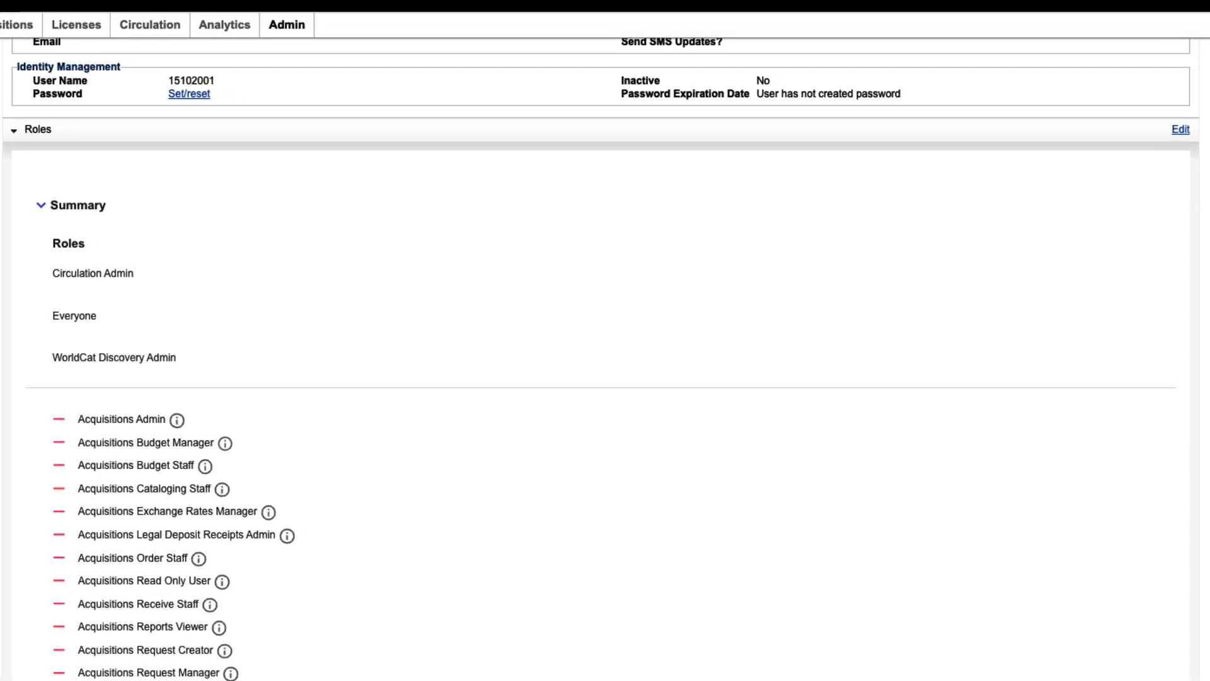
left_click(1169, 166)
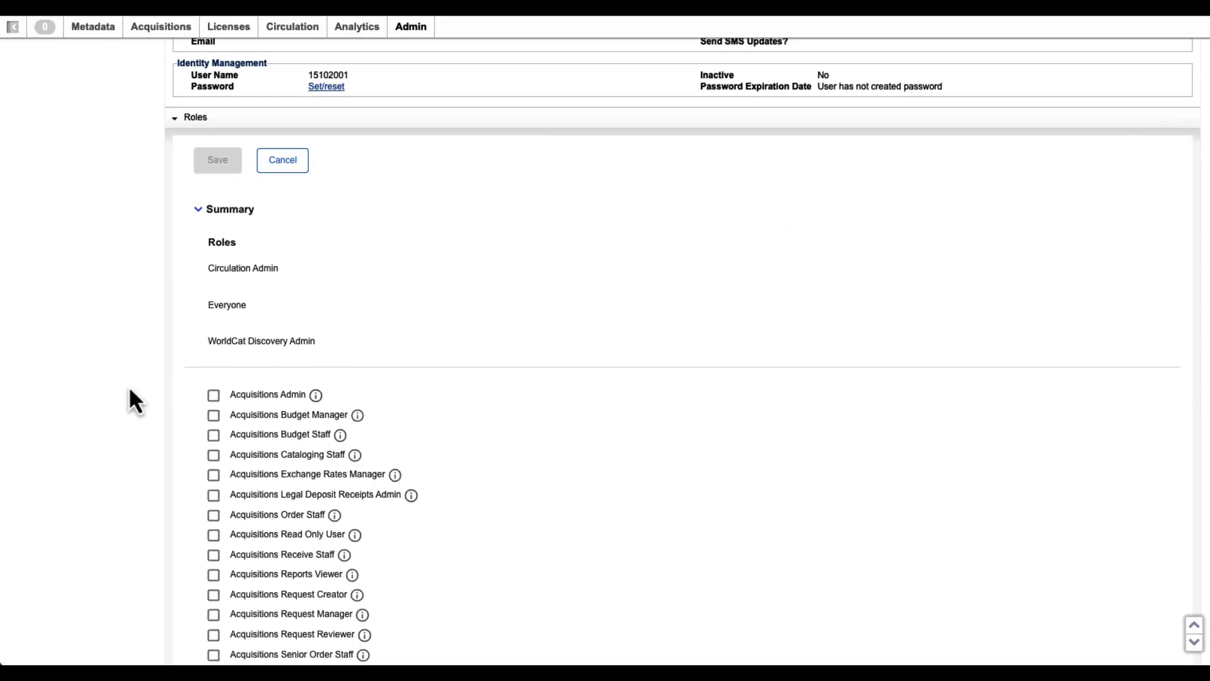
scroll(128, 387, "down", 8)
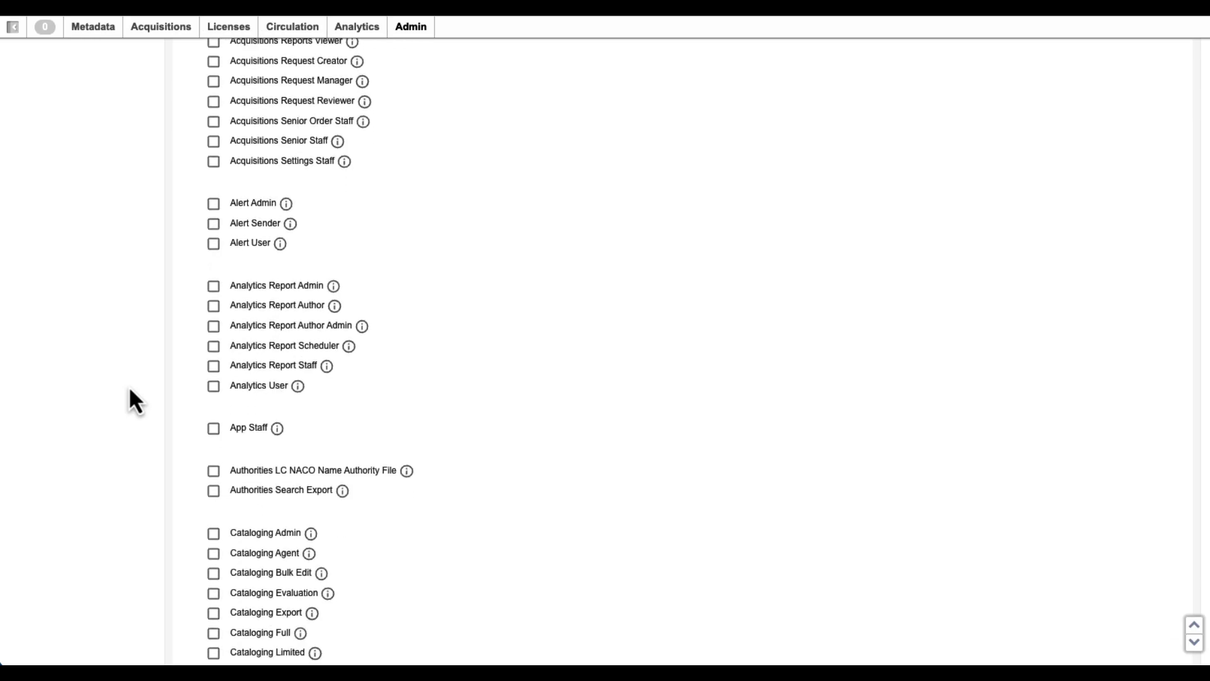
scroll(128, 386, "down", 10)
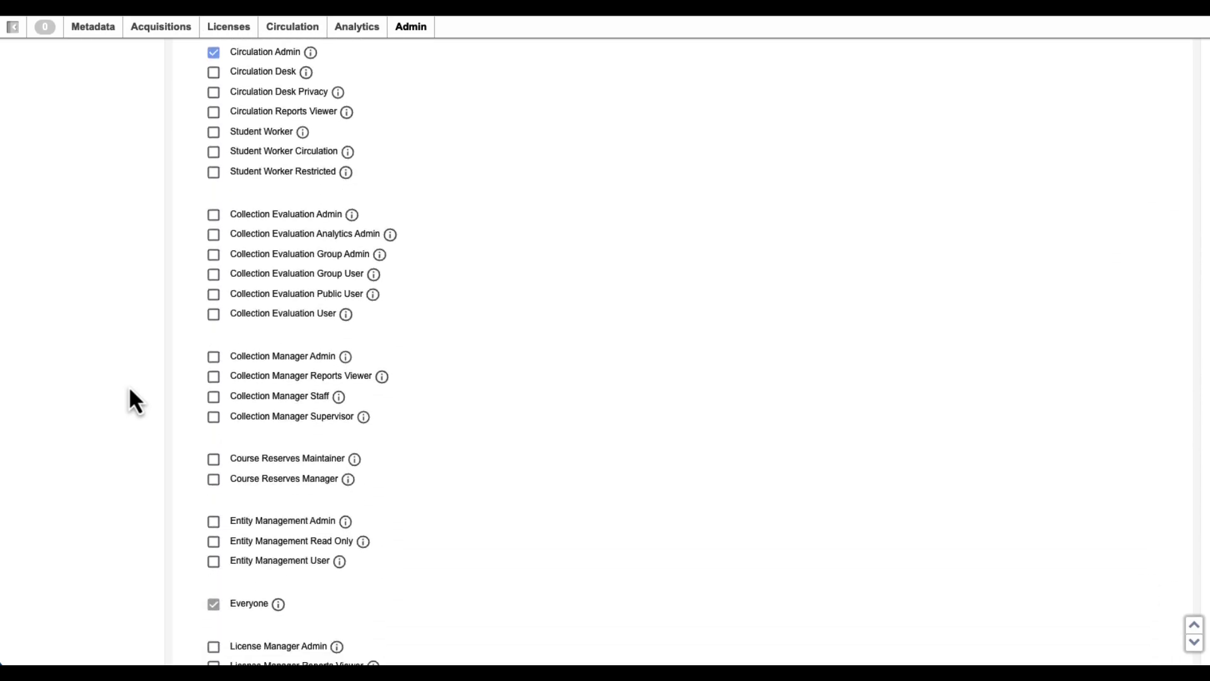
scroll(128, 387, "down", 3)
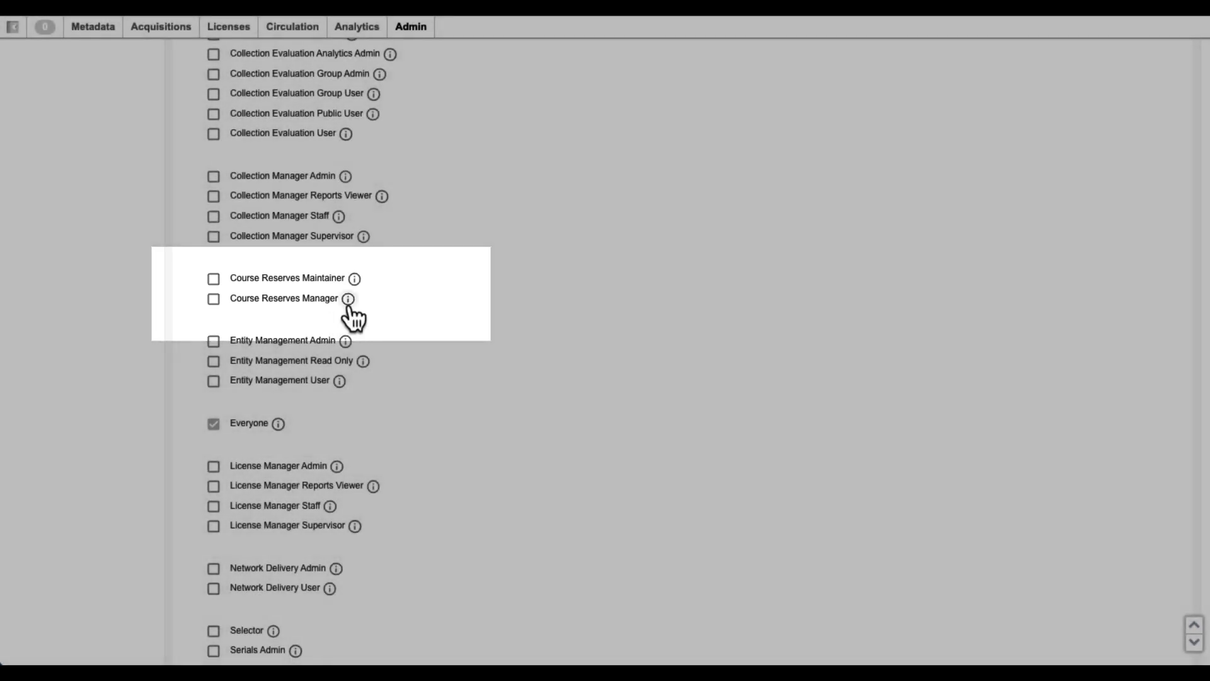
left_click(348, 302)
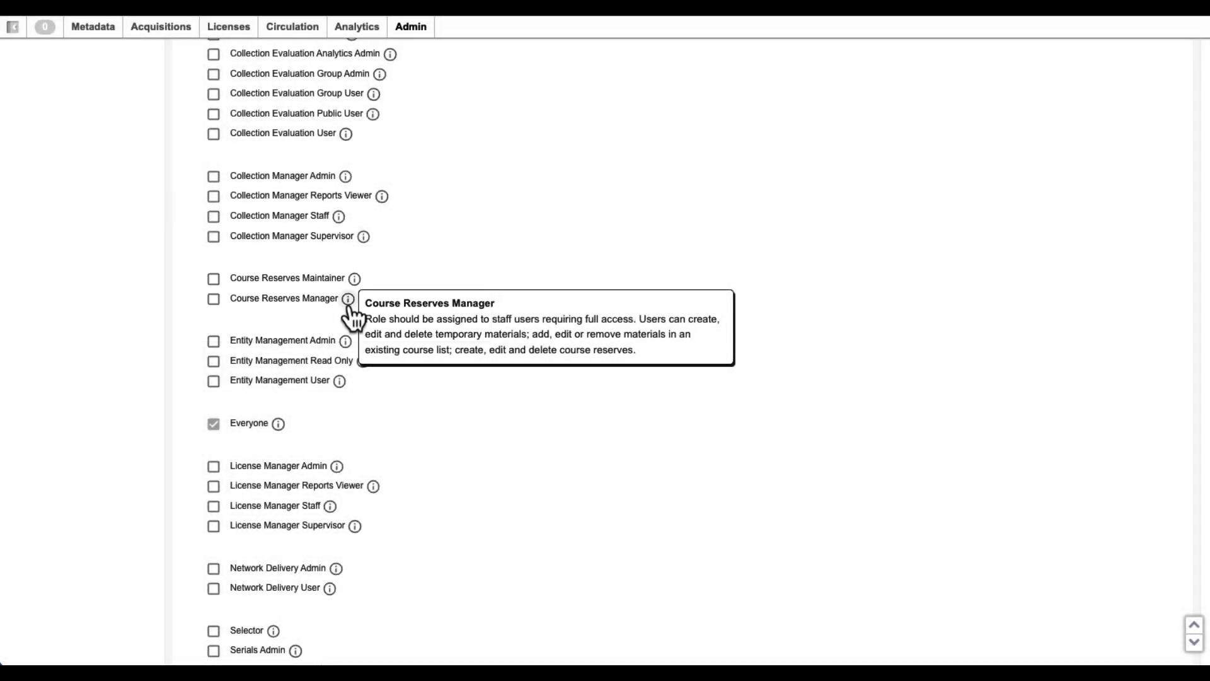
left_click(214, 300)
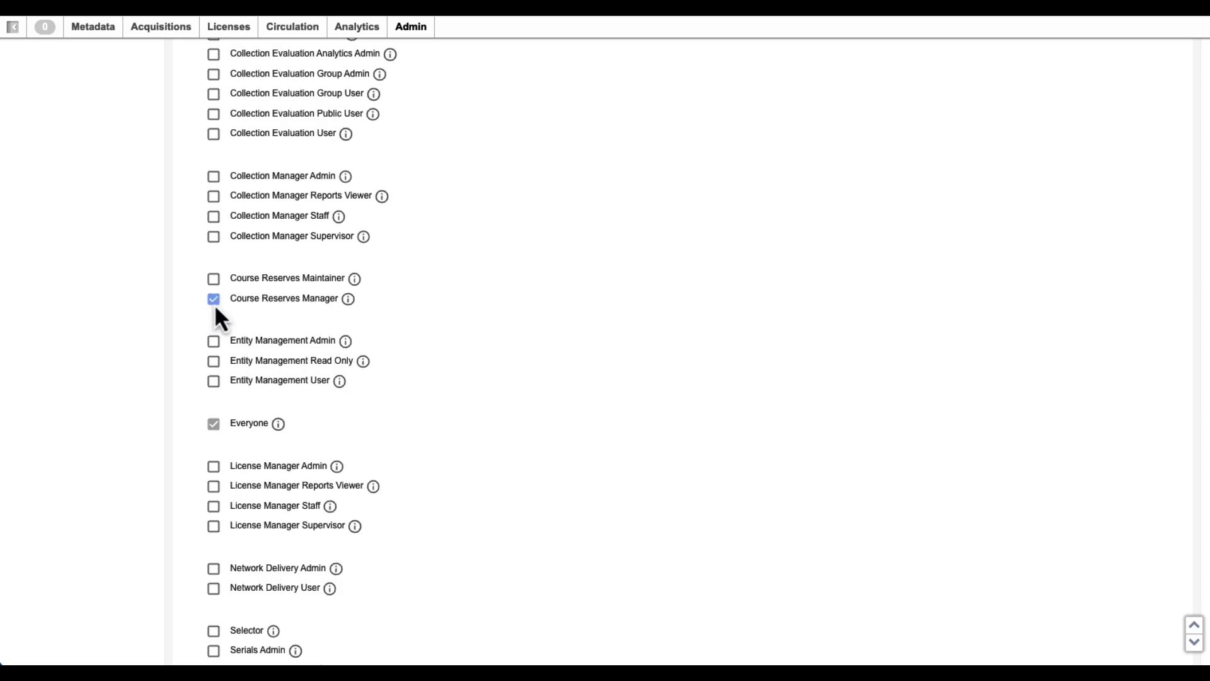
scroll(215, 307, "down", 8)
scroll(215, 307, "down", 4)
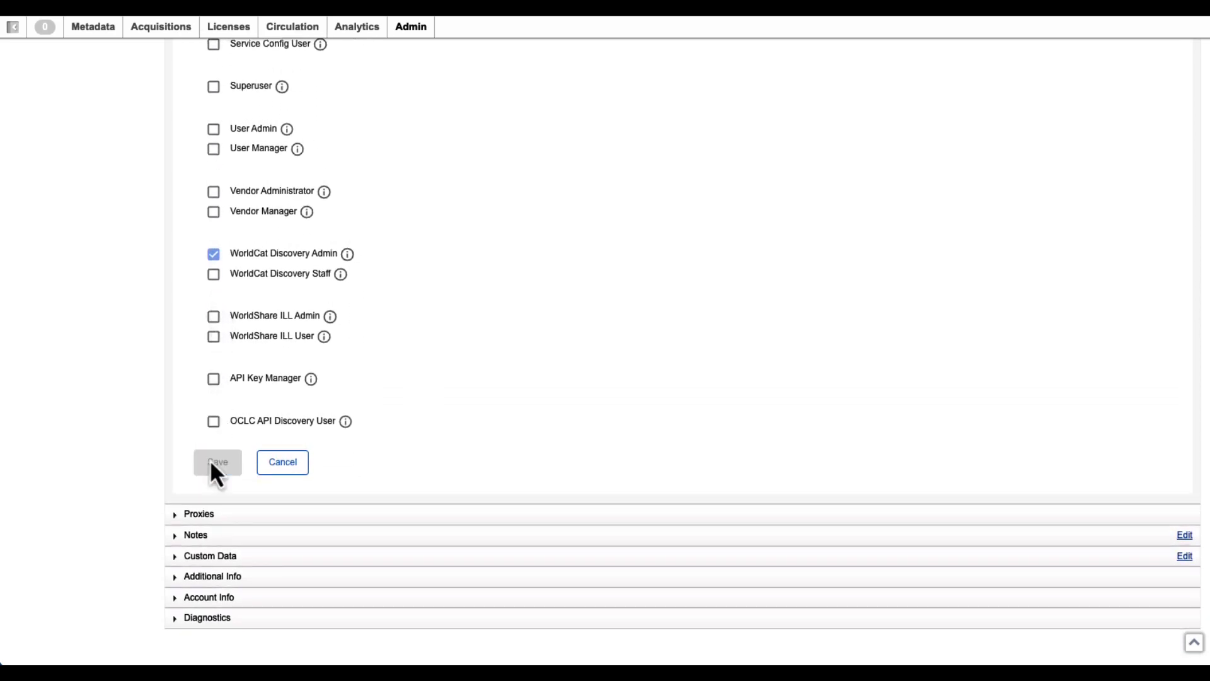
Step: Save the updated role assignments
left_click(211, 462)
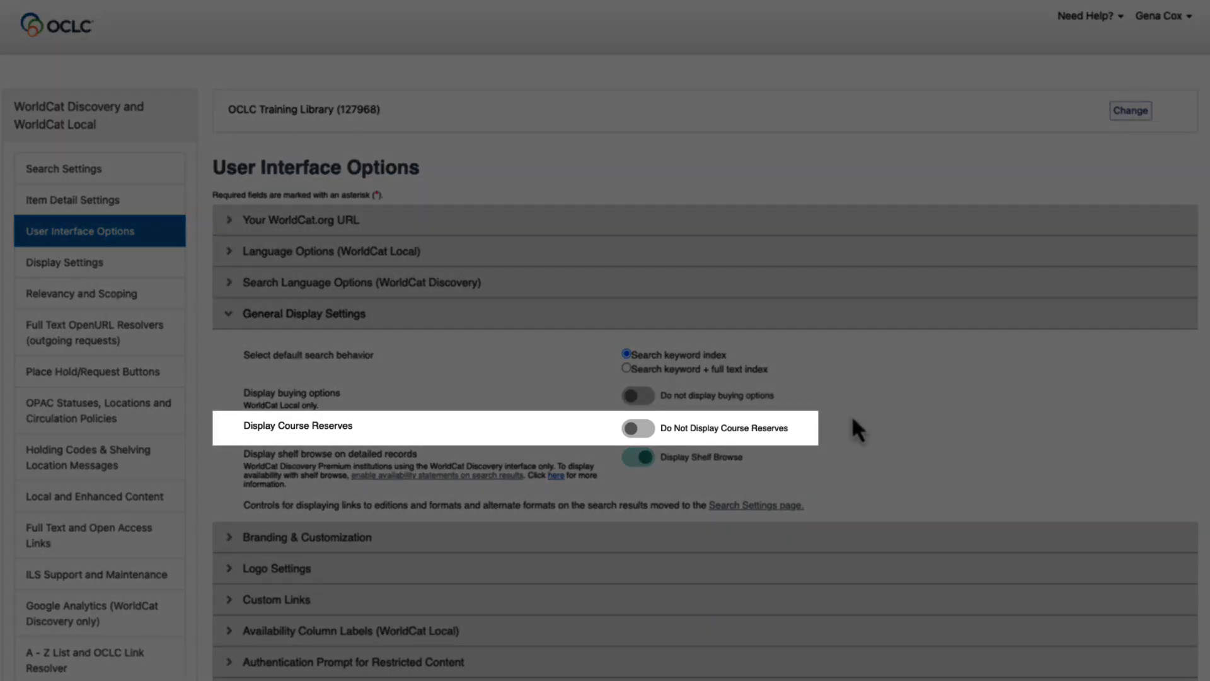
Step: Switch on Display Course Reserves in the General Display Settings
left_click(647, 443)
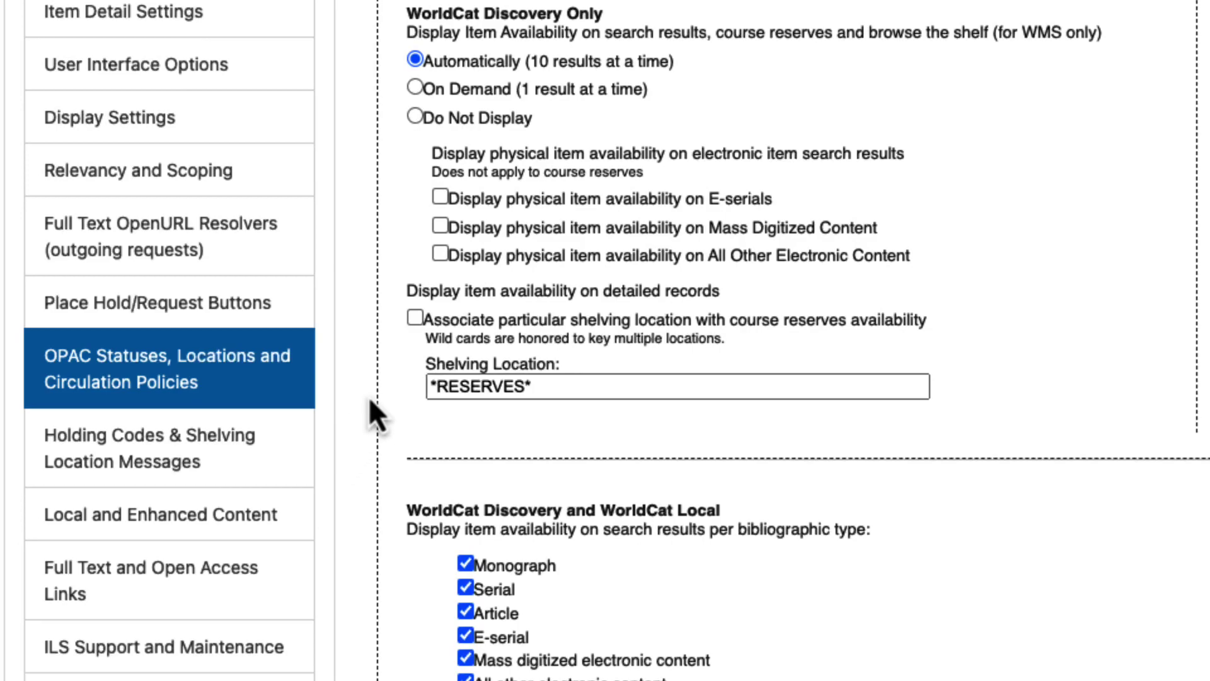
Step: Associate the *RESERVES* shelving location with course reserves availability and review the status table
left_click(415, 318)
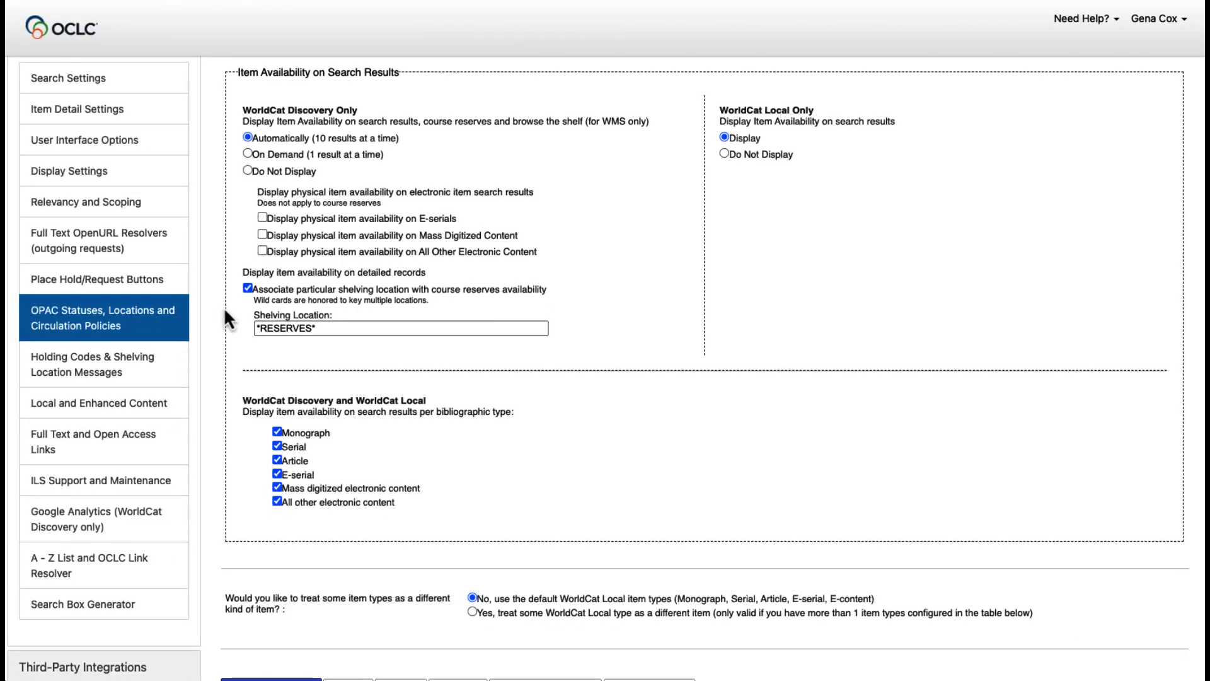
scroll(223, 307, "down", 12)
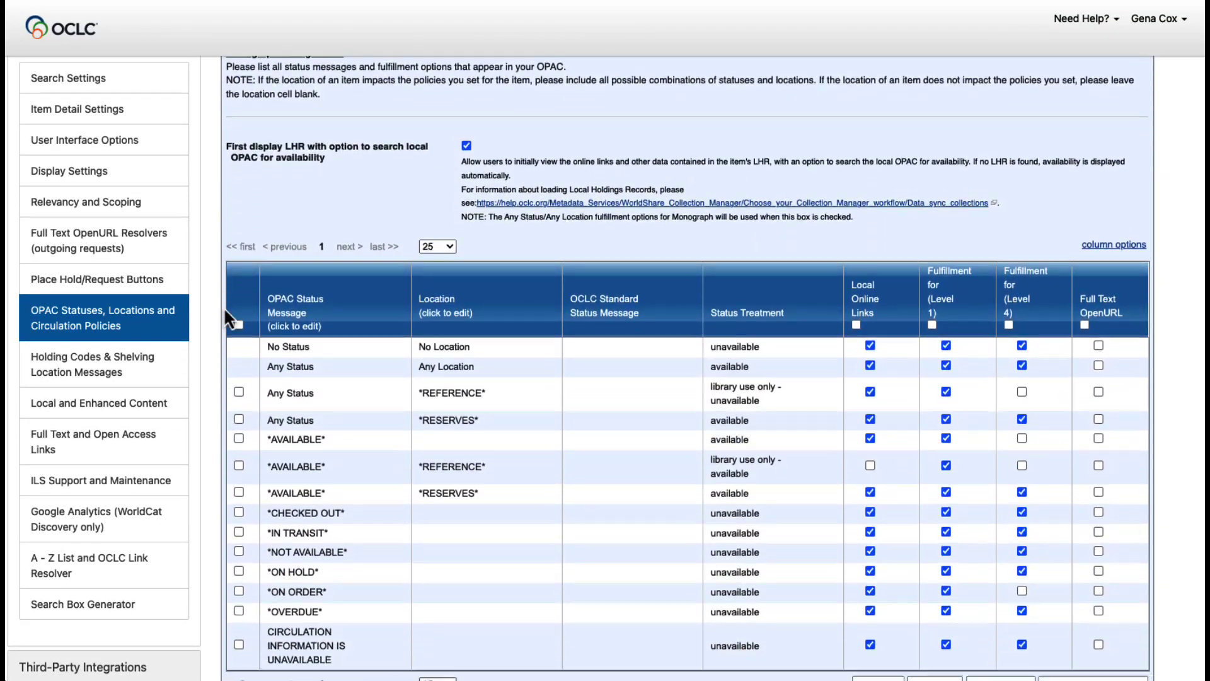
scroll(223, 306, "down", 2)
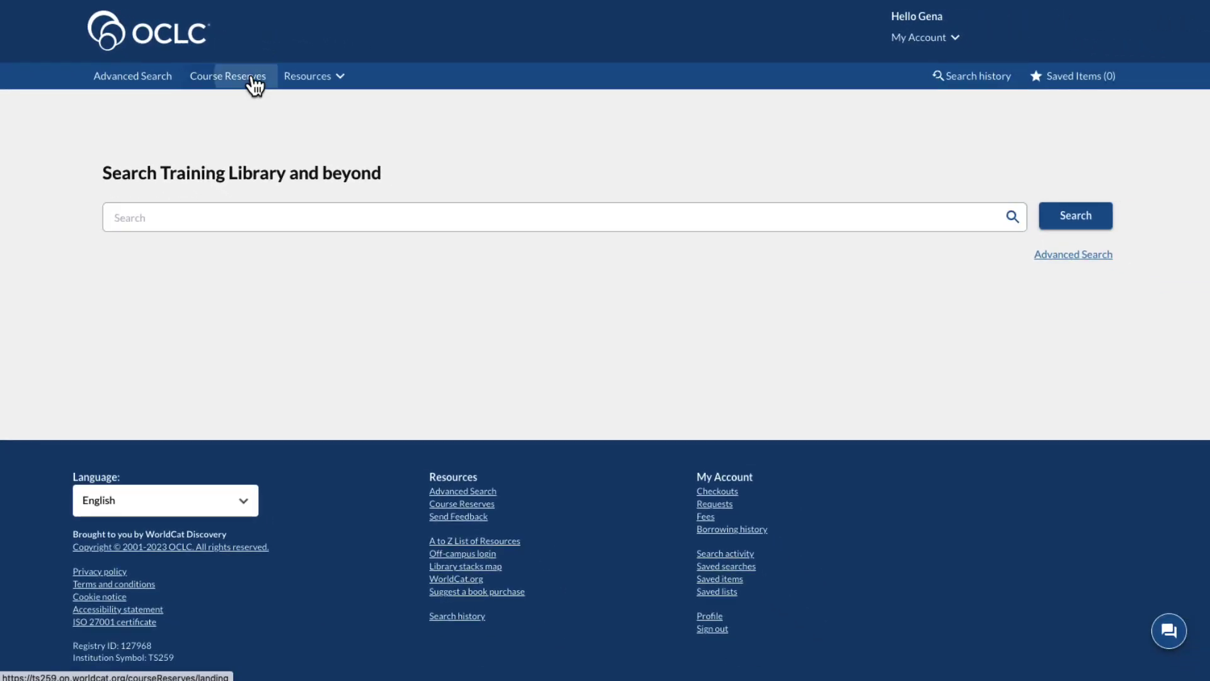
Step: Create and save course ARTH 443 230, 'Happy little trees: The works of Bob Ross'
left_click(409, 132)
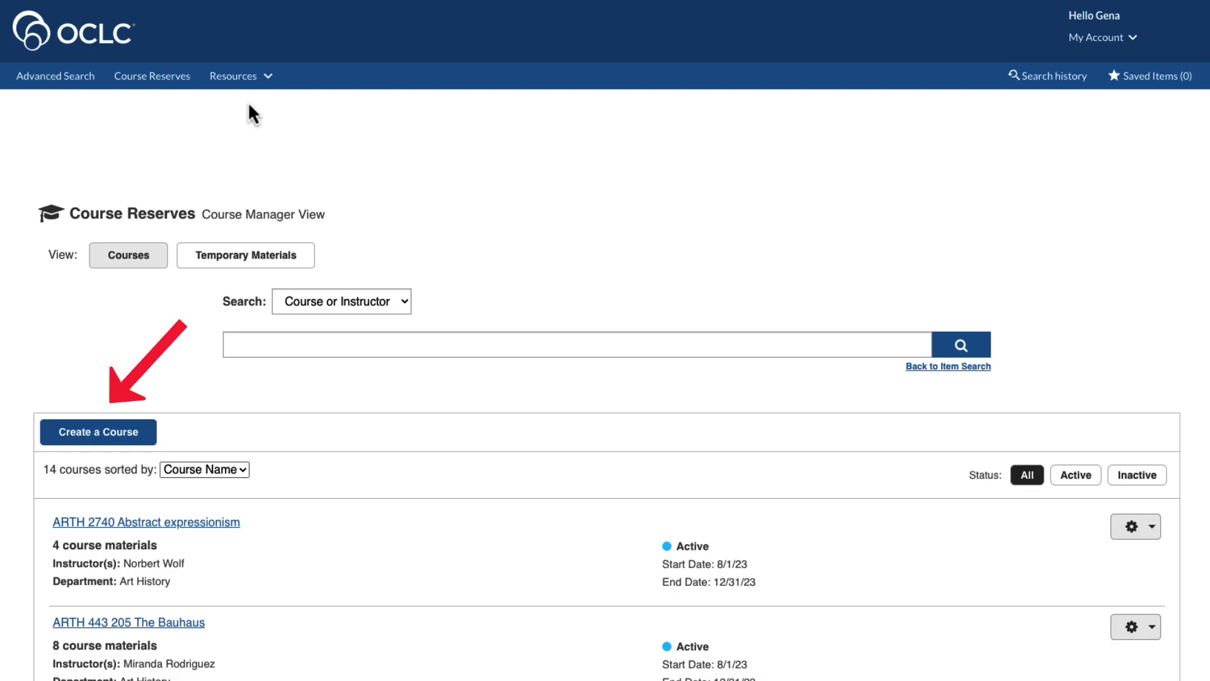
left_click(140, 440)
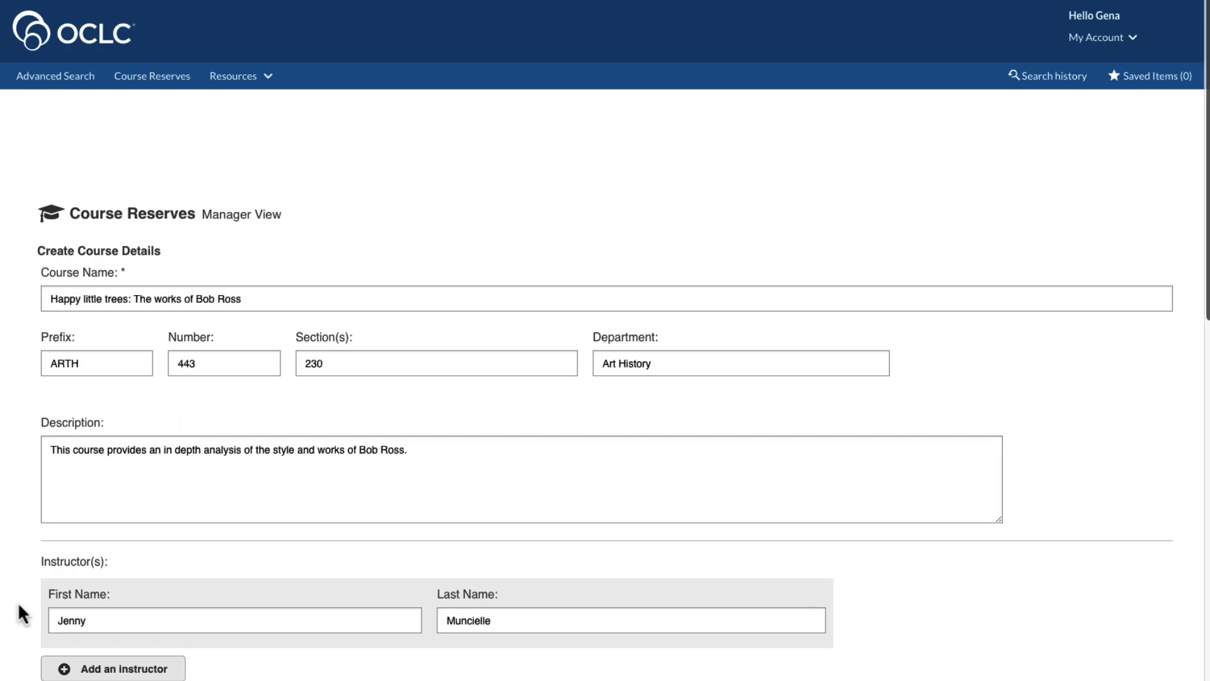
scroll(19, 606, "down", 6)
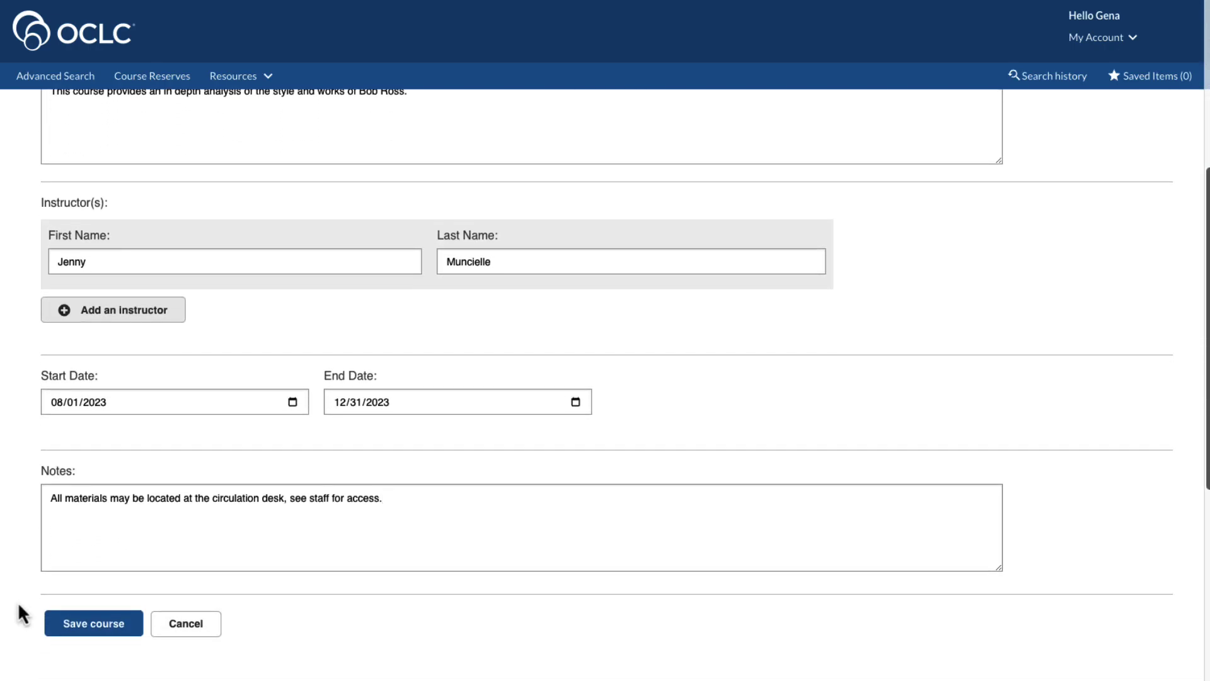
left_click(89, 624)
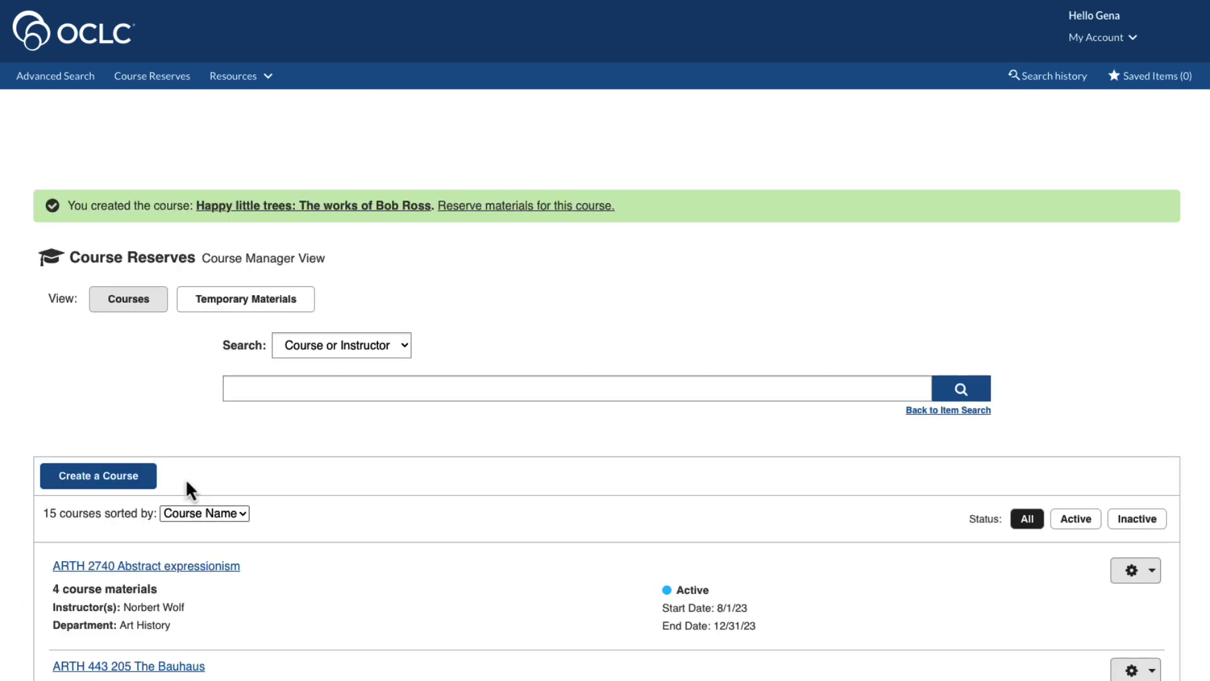
Step: Start reserving materials from the Happy little trees course's gear menu
scroll(185, 477, "down", 7)
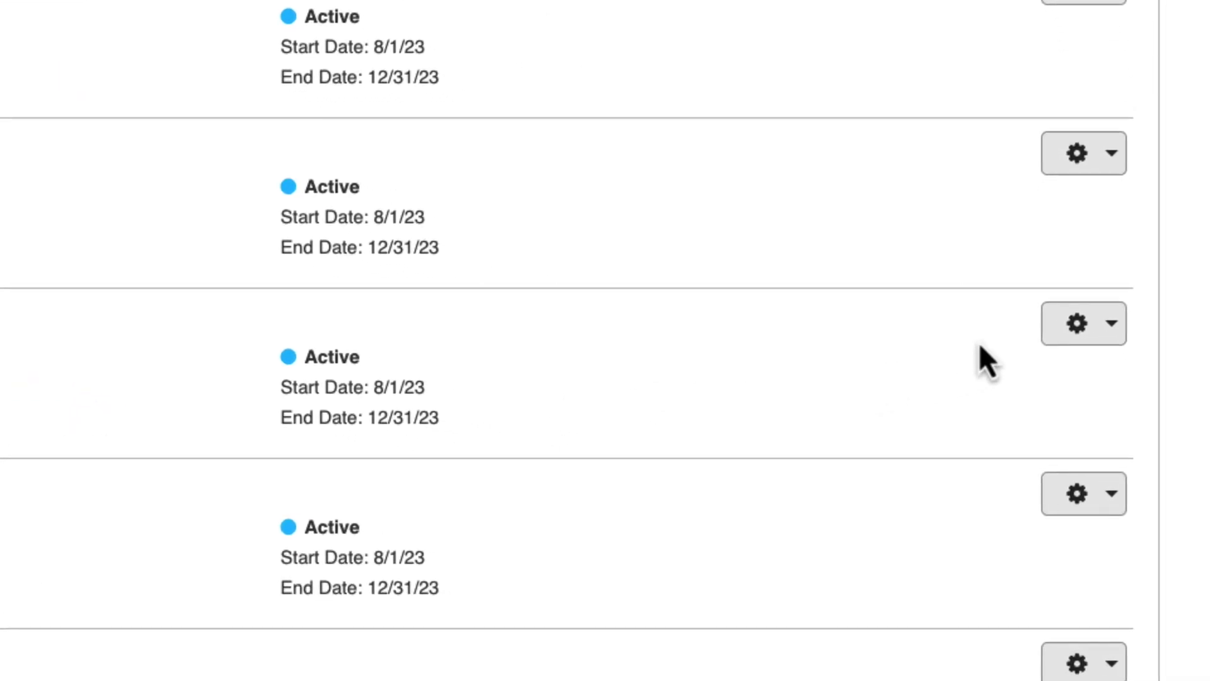
left_click(1122, 327)
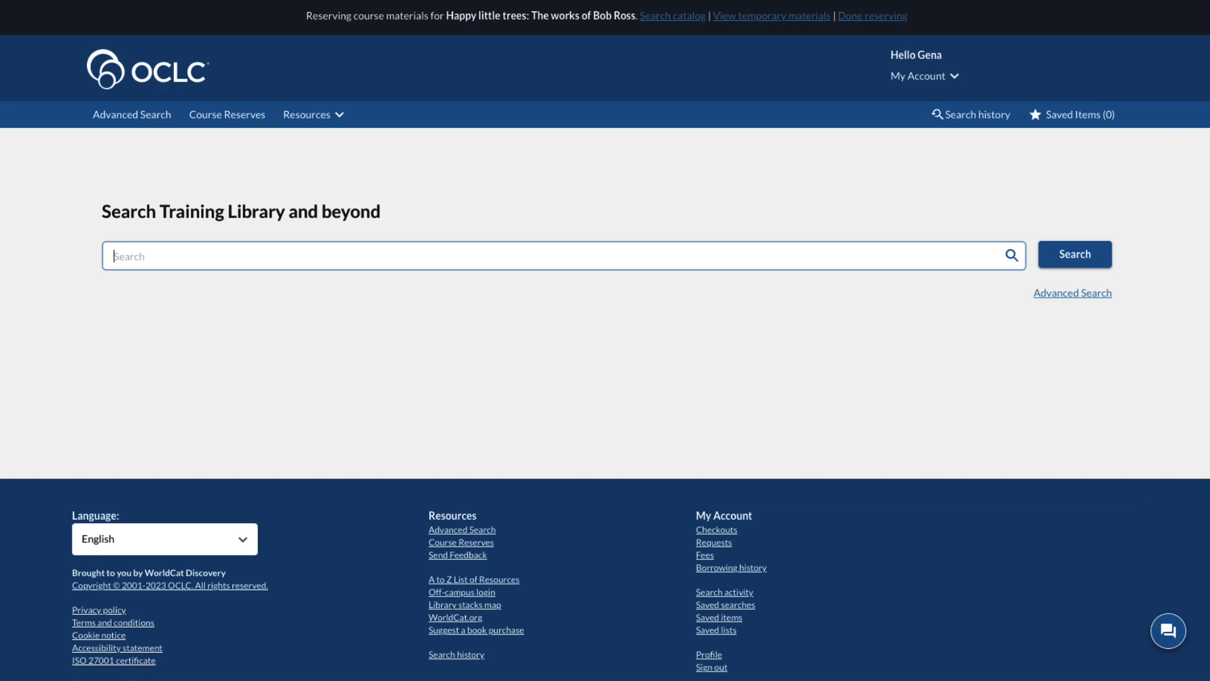
type("no")
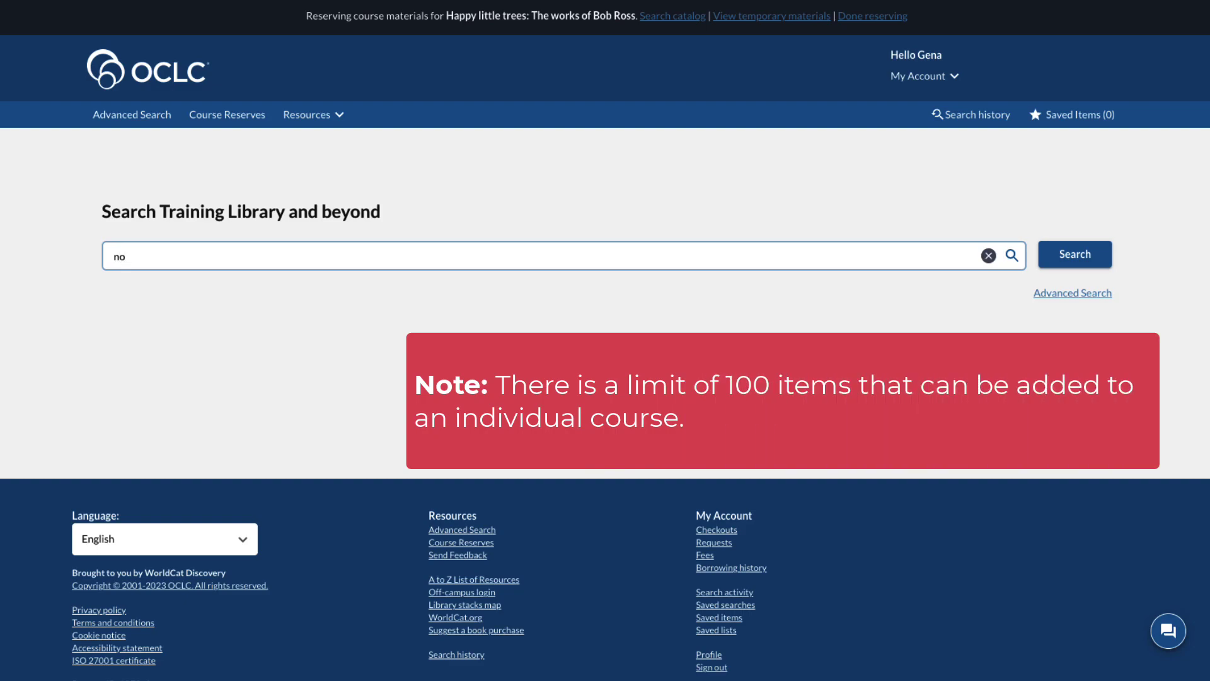
type(":")
key("ctrl+v")
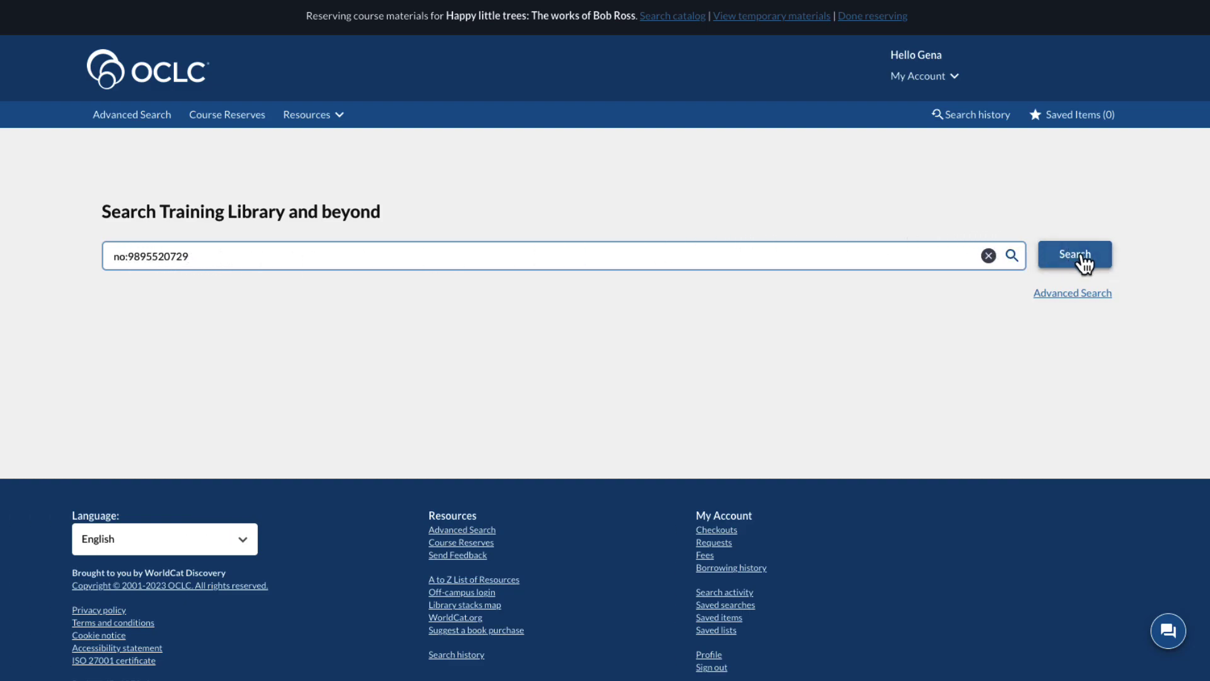
left_click(1082, 257)
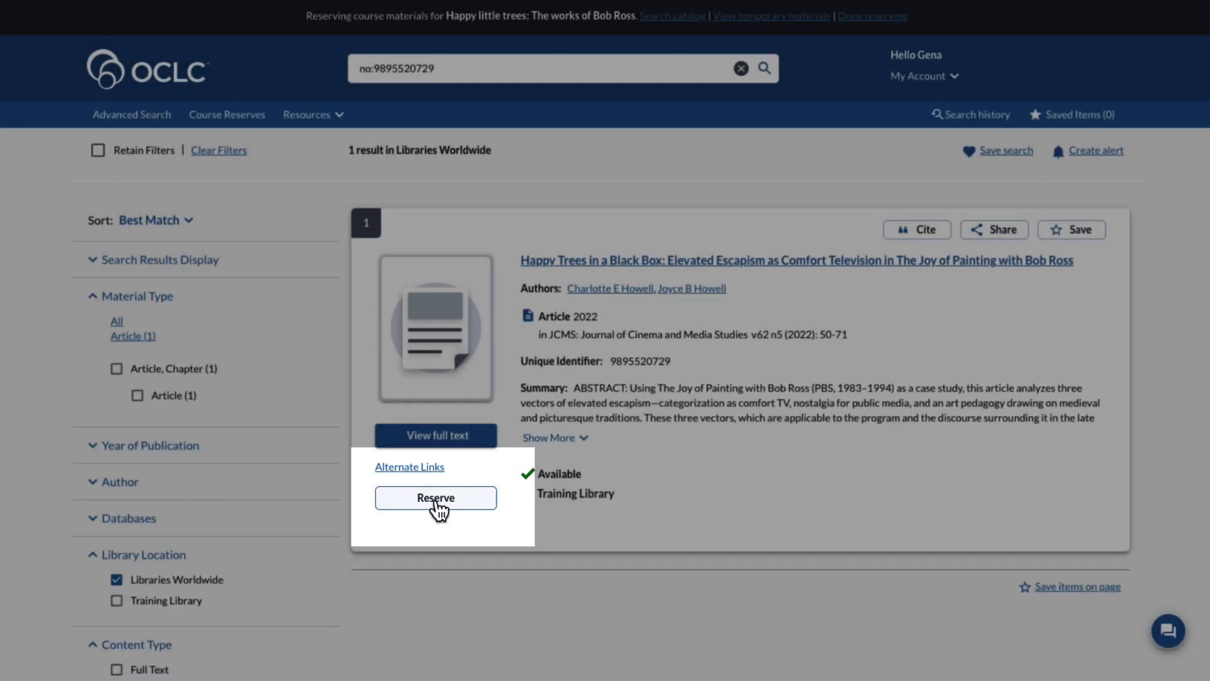
left_click(435, 501)
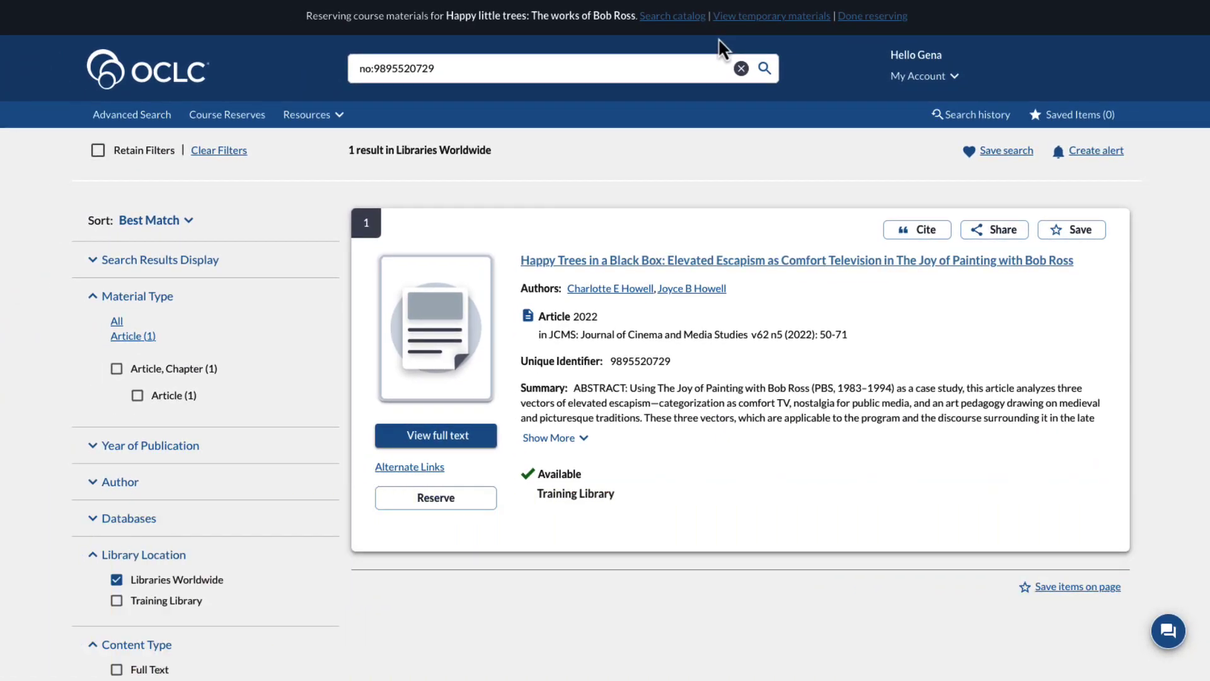
Step: Show the temporary materials list from the reserving banner
left_click(733, 22)
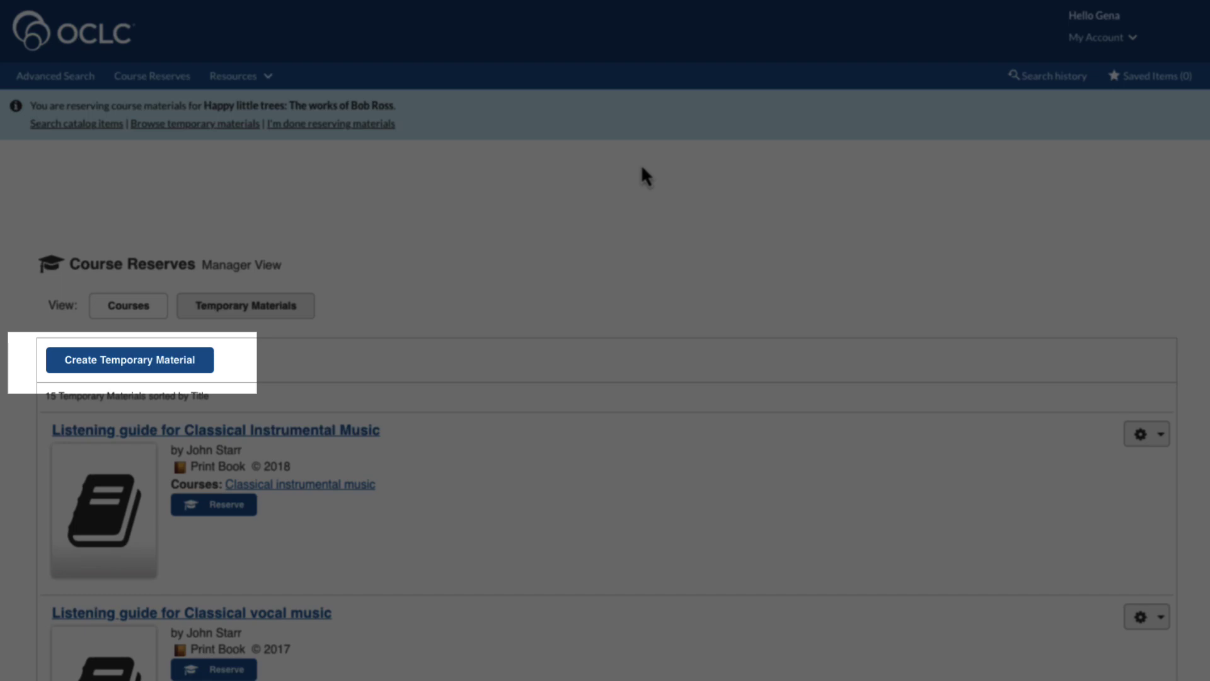
Step: Create and save the print book temporary material 'Collection of Bob Ross' letters'
left_click(159, 375)
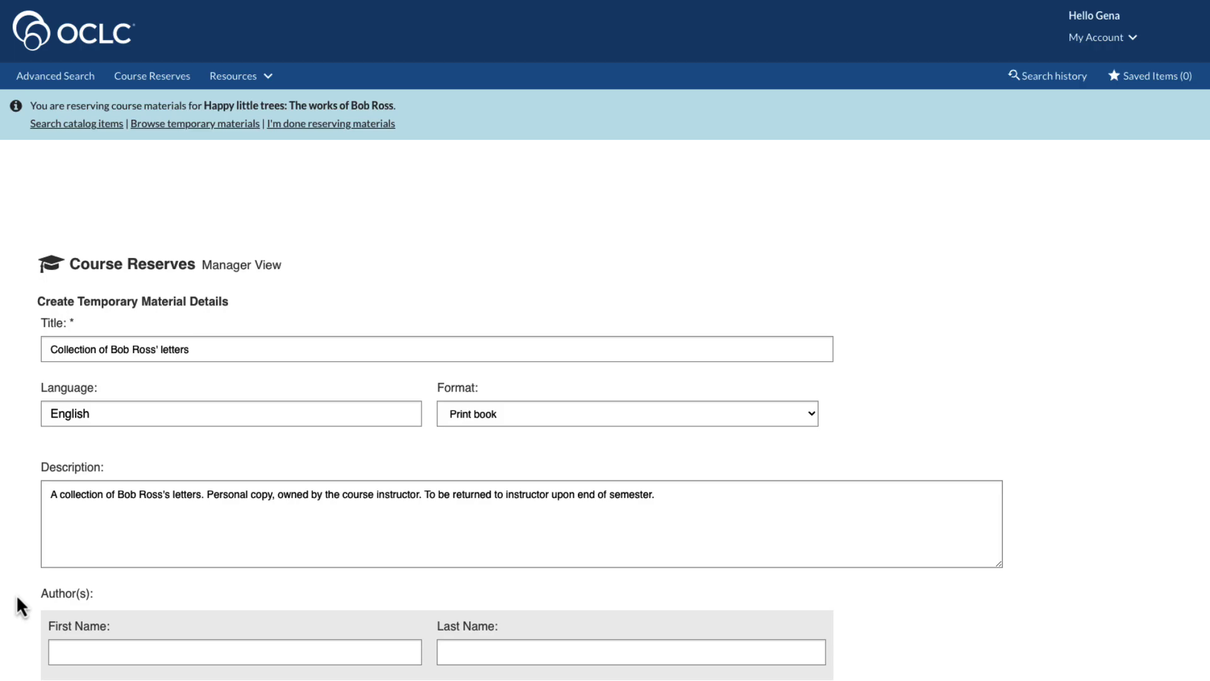
scroll(18, 599, "down", 10)
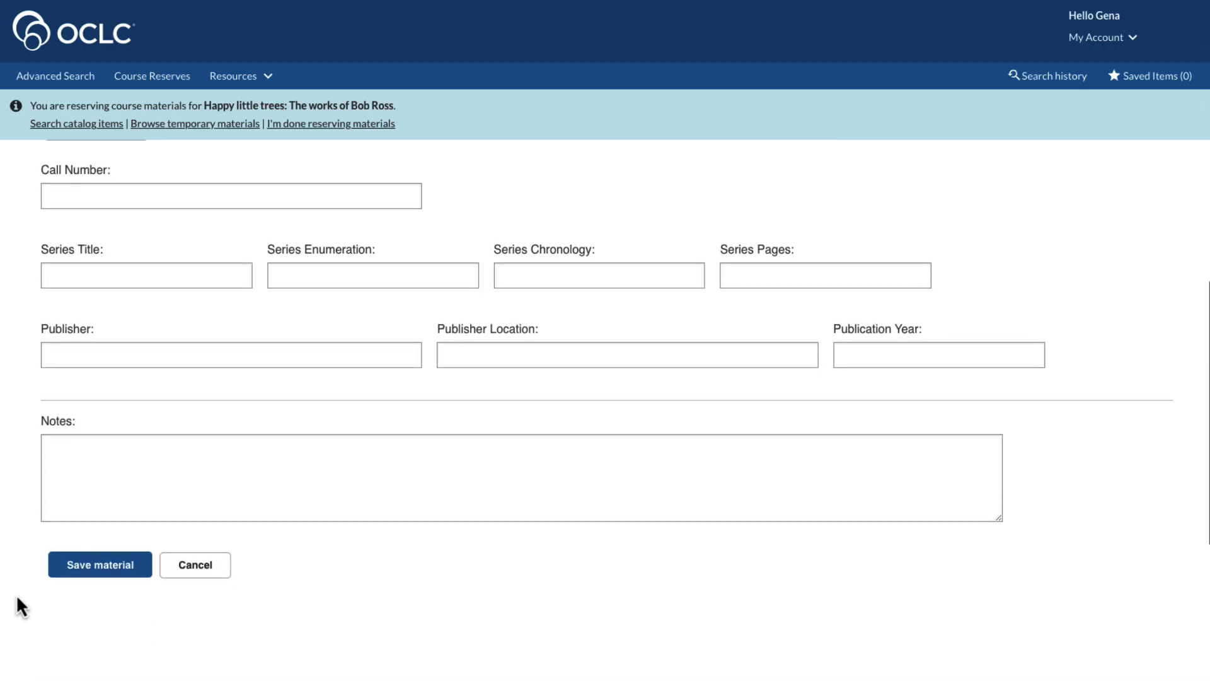
left_click(92, 570)
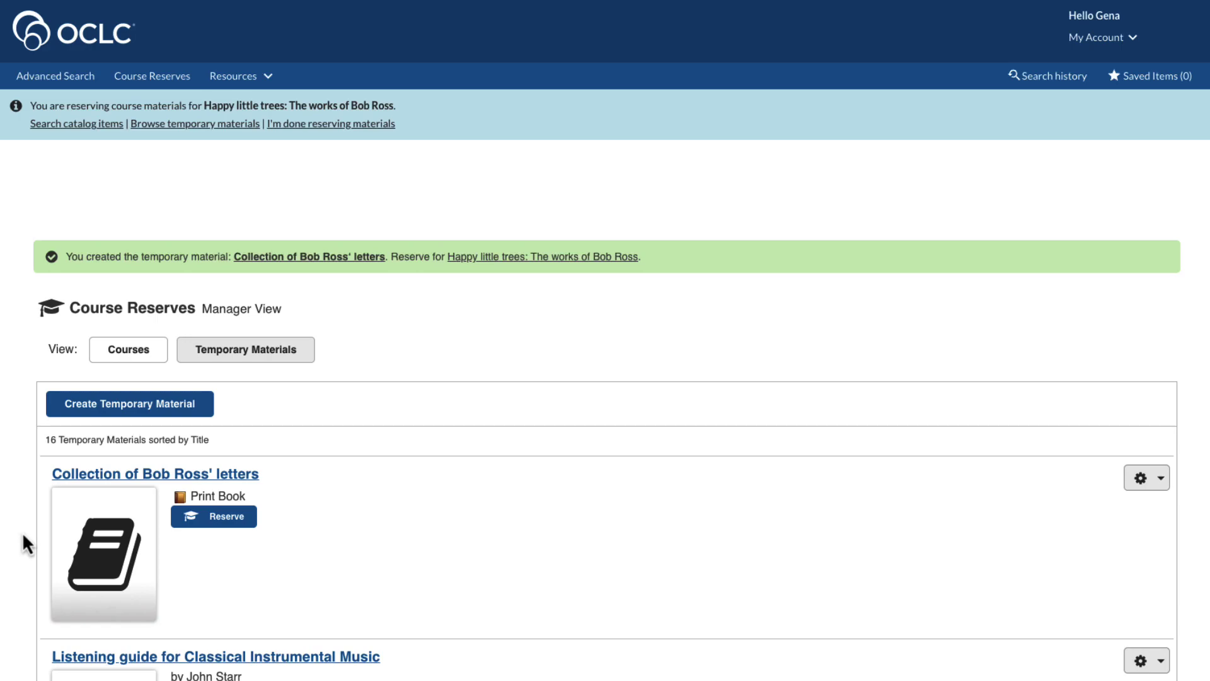
Step: Reserve 'Collection of Bob Ross' letters' for the course and confirm the Reserve Record dialog
left_click(227, 530)
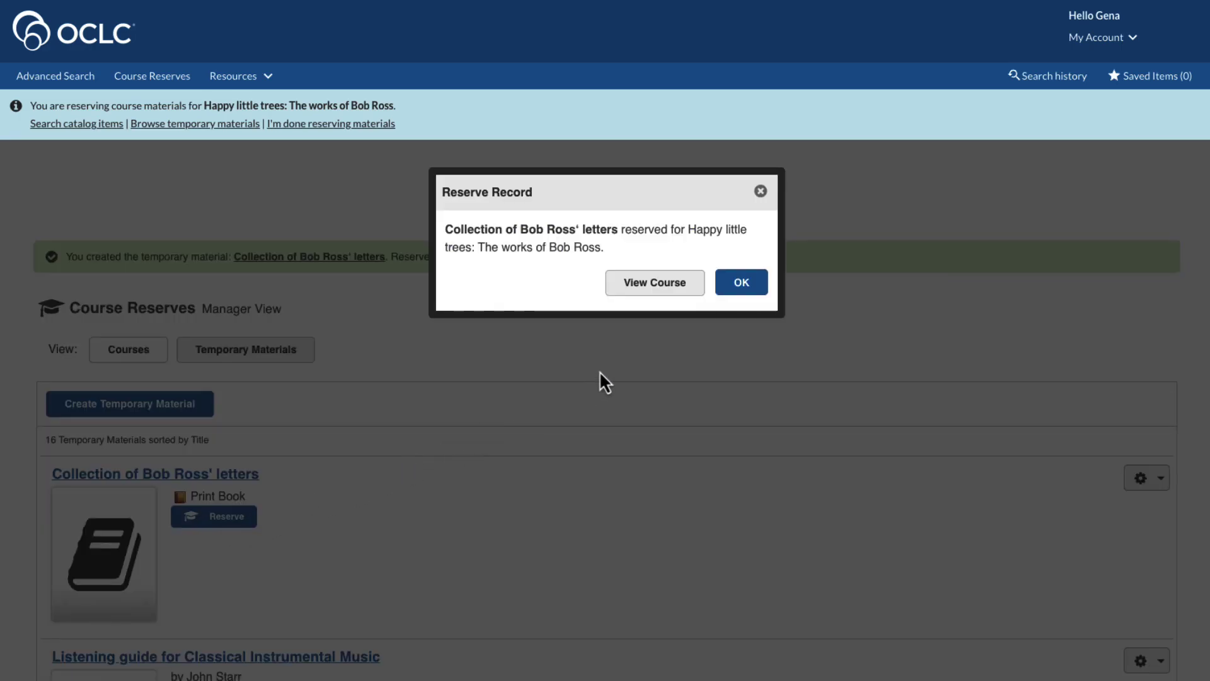
left_click(742, 284)
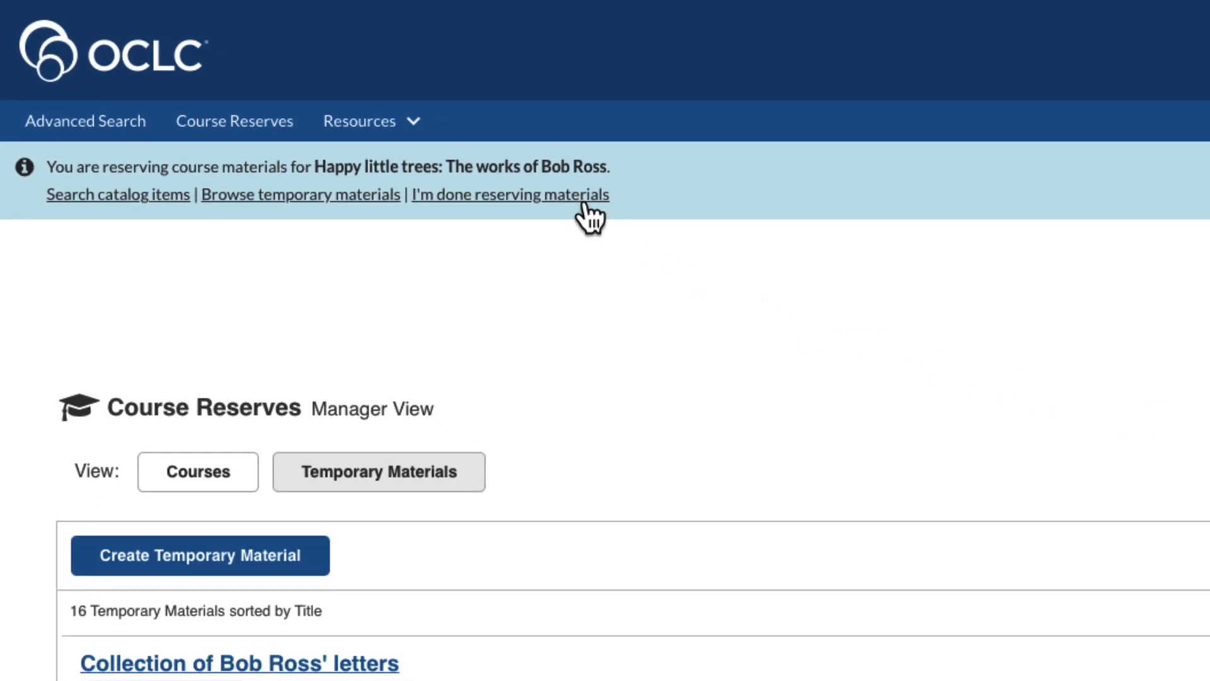
Step: Finish reserving materials for the Happy little trees course
left_click(583, 197)
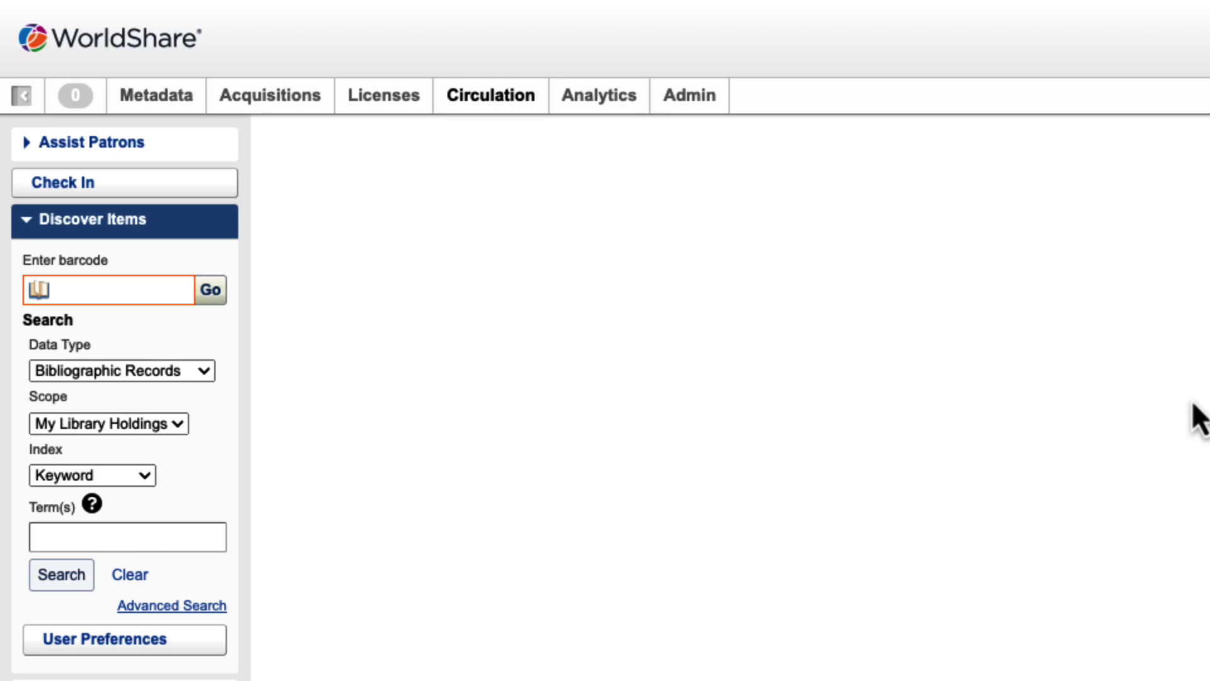
Step: Create the temporary item with barcode 657883765 in MAIN-Reserves 24 hr
type("6578")
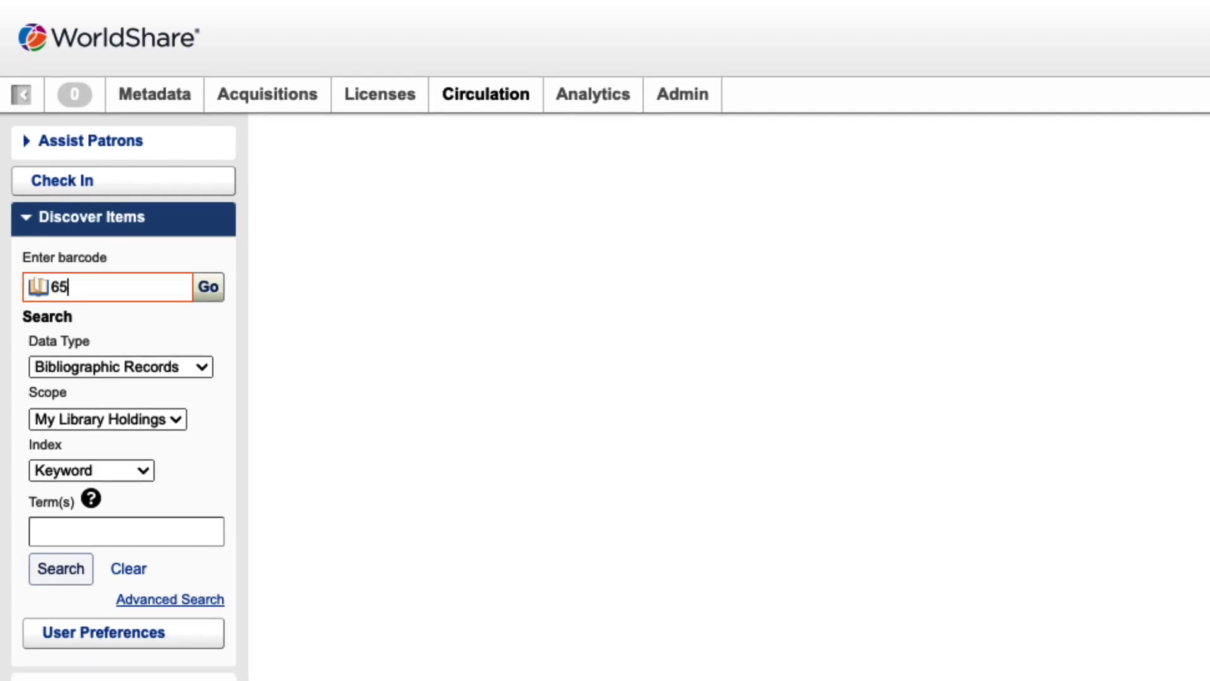
type("83765")
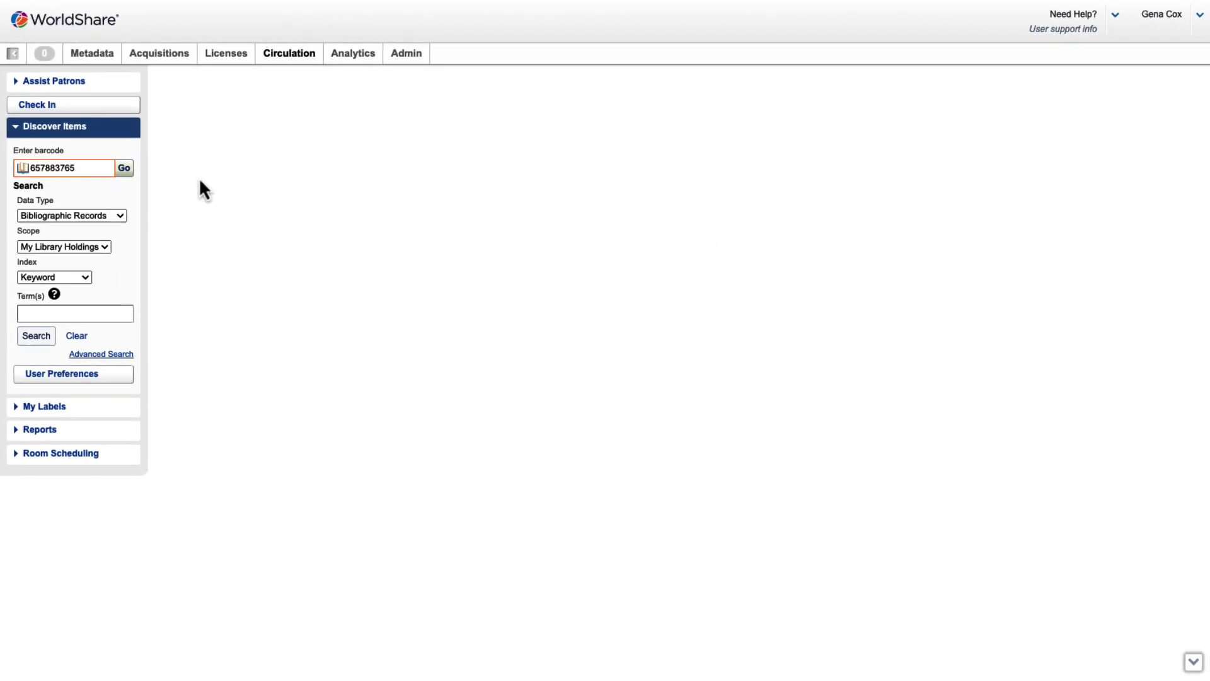
left_click(124, 169)
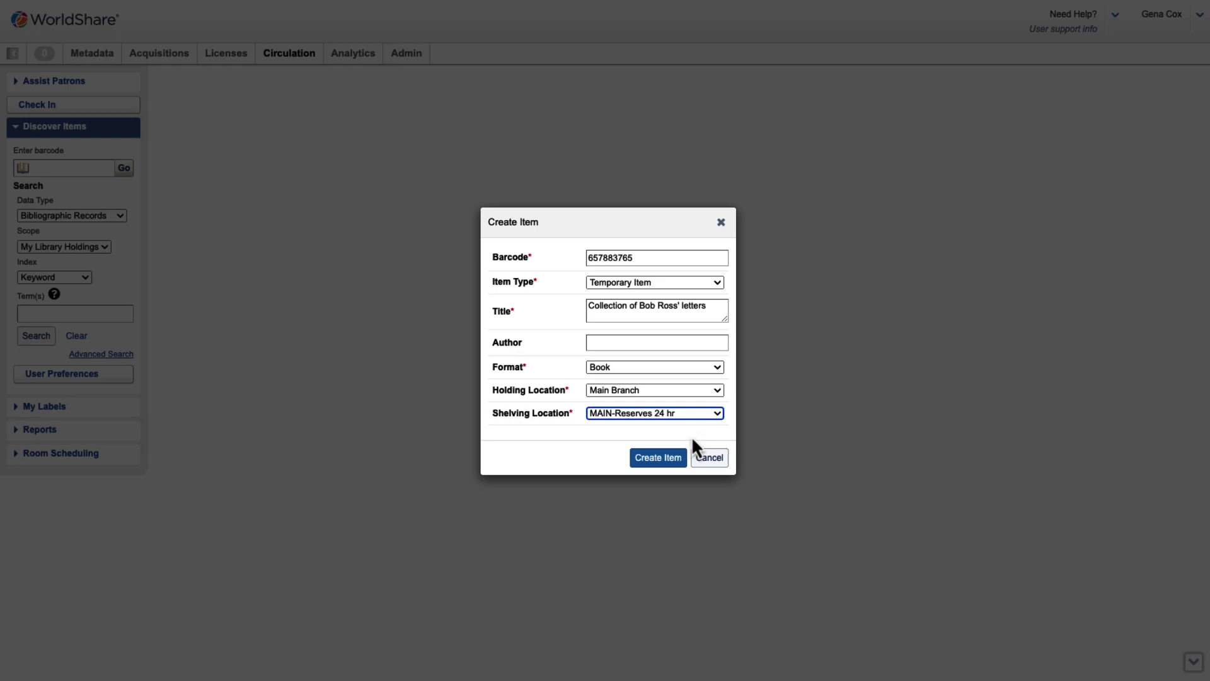
left_click(658, 457)
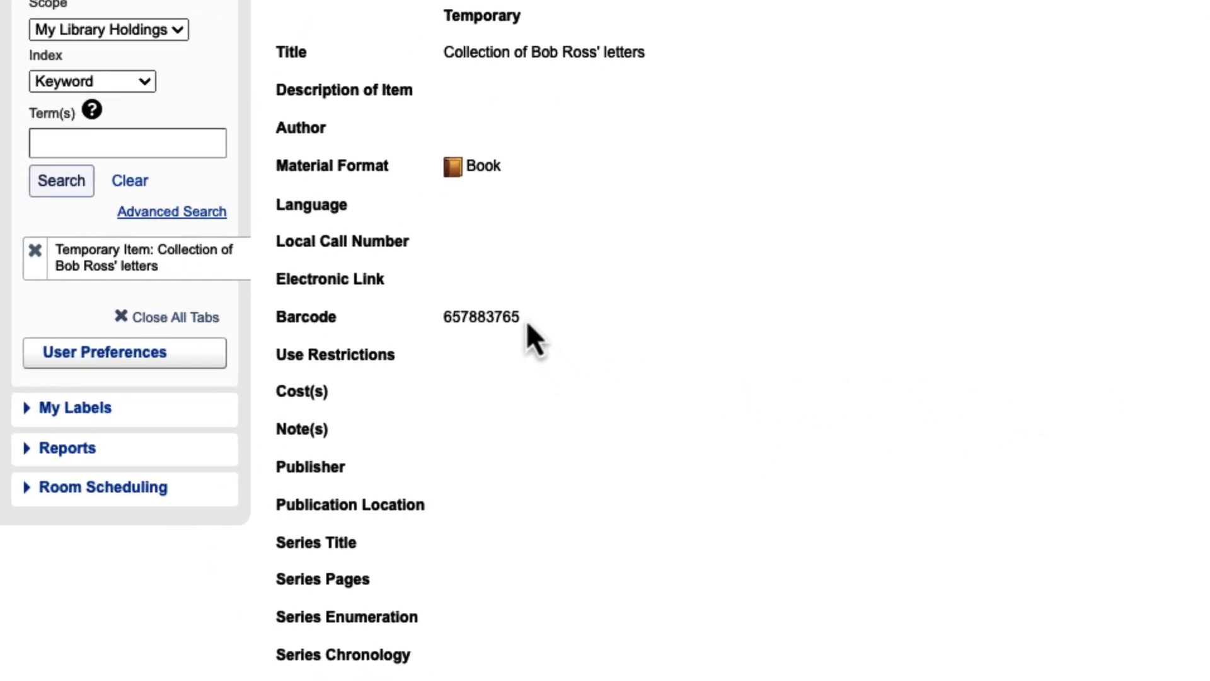
Step: Copy the item's barcode 657883765
left_click_drag(527, 320, 446, 317)
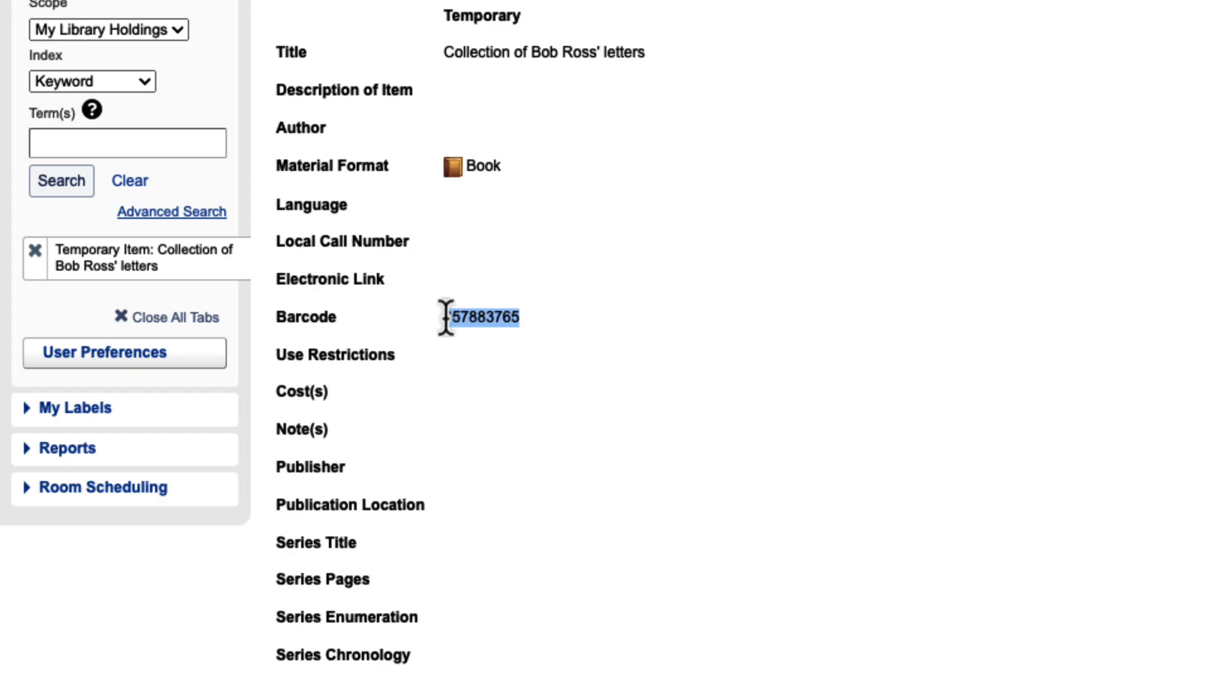
right_click(486, 321)
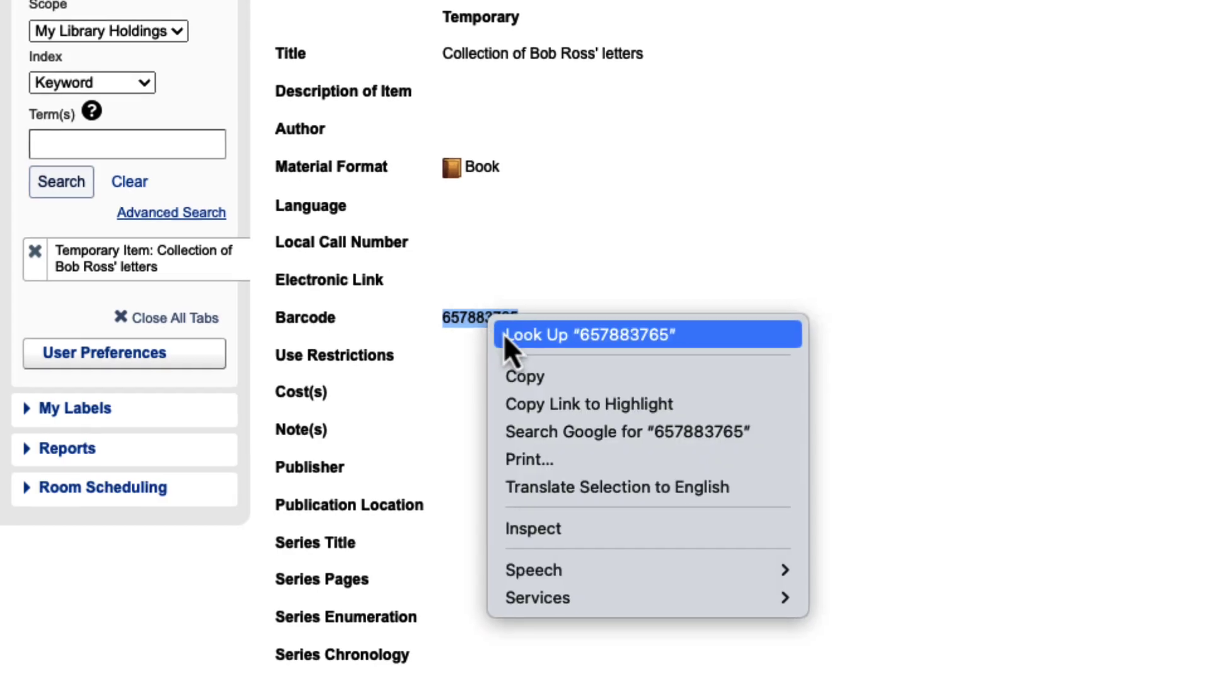
left_click(342, 440)
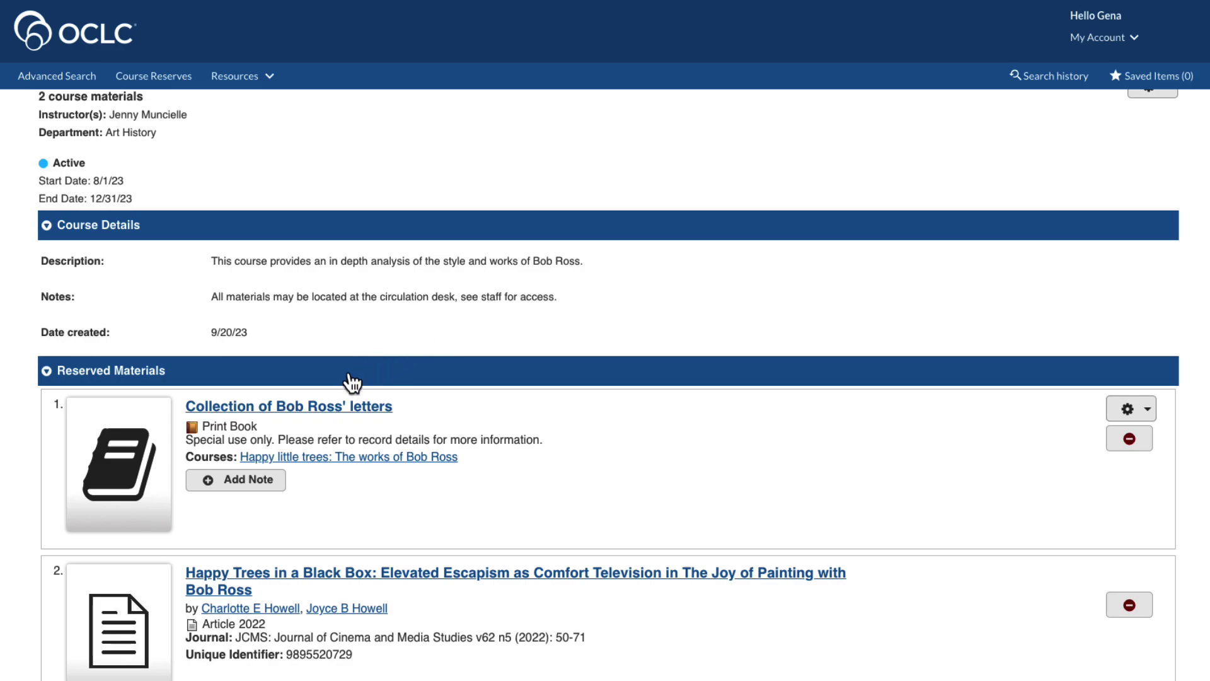
Step: Add the note 'Barcode: 657883765' to the Collection of Bob Ross' letters
left_click(255, 481)
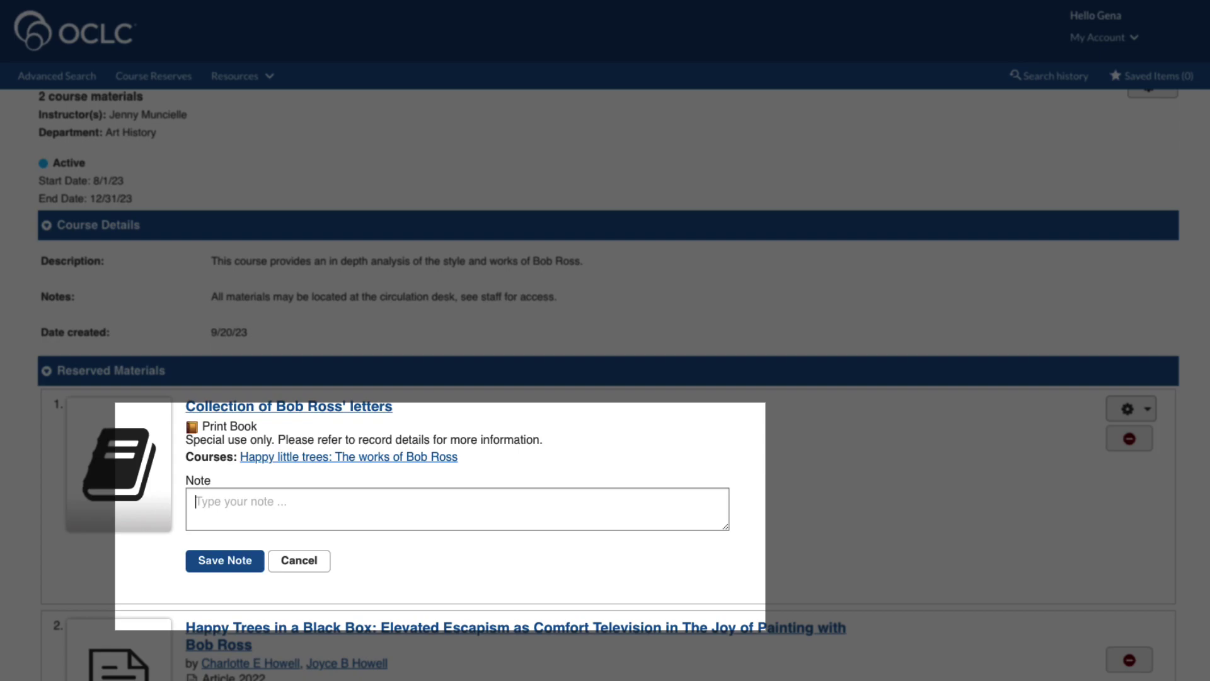
type("Barcode: 657883765")
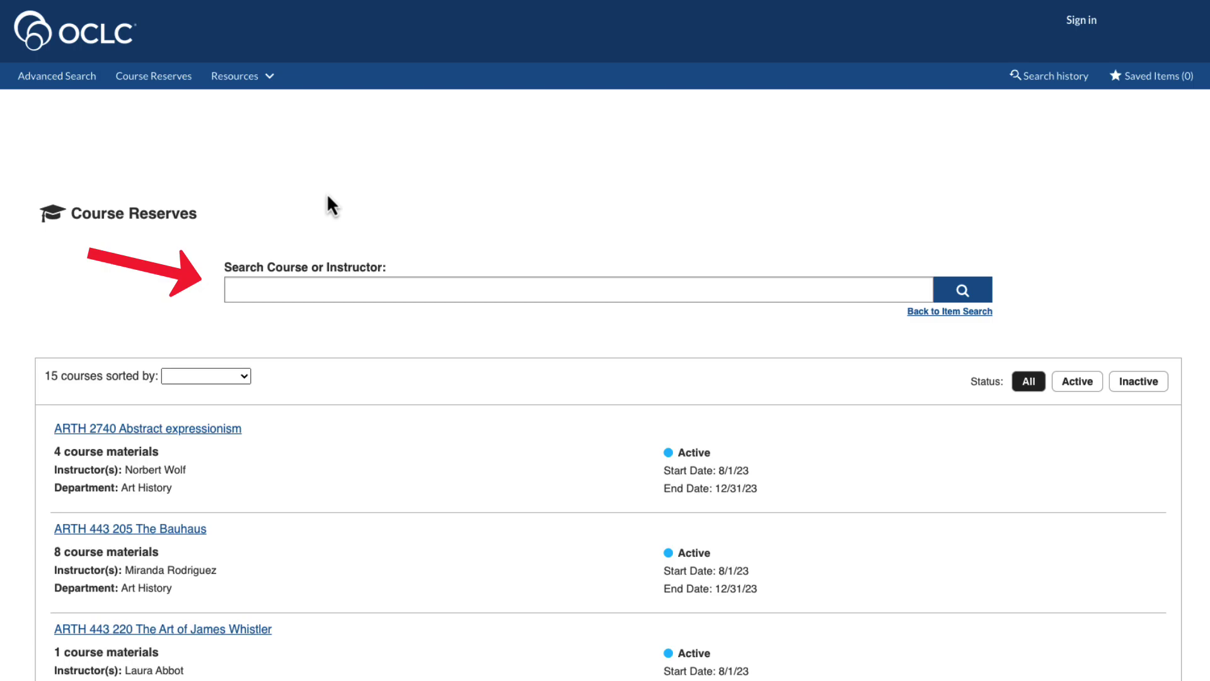
Step: Search courses for 'ARTH' and open ARTH 443 230 Happy little trees: The works of Bob Ross
left_click(335, 287)
type("ARTH")
left_click(970, 286)
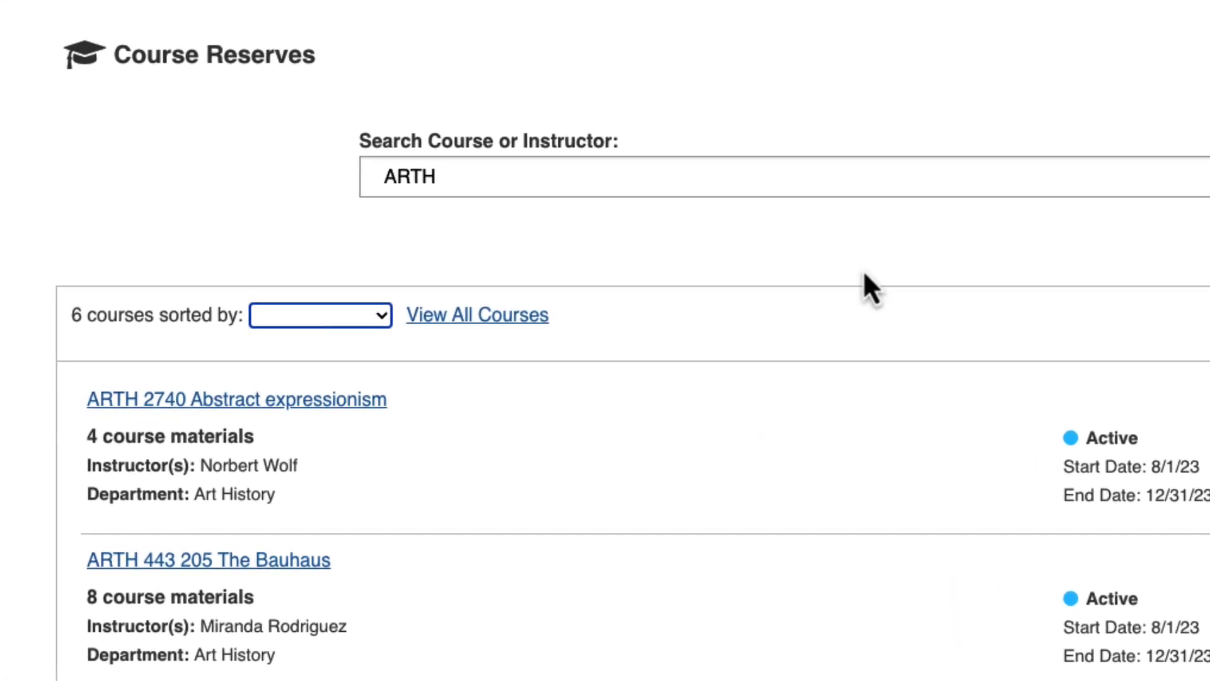
left_click(386, 316)
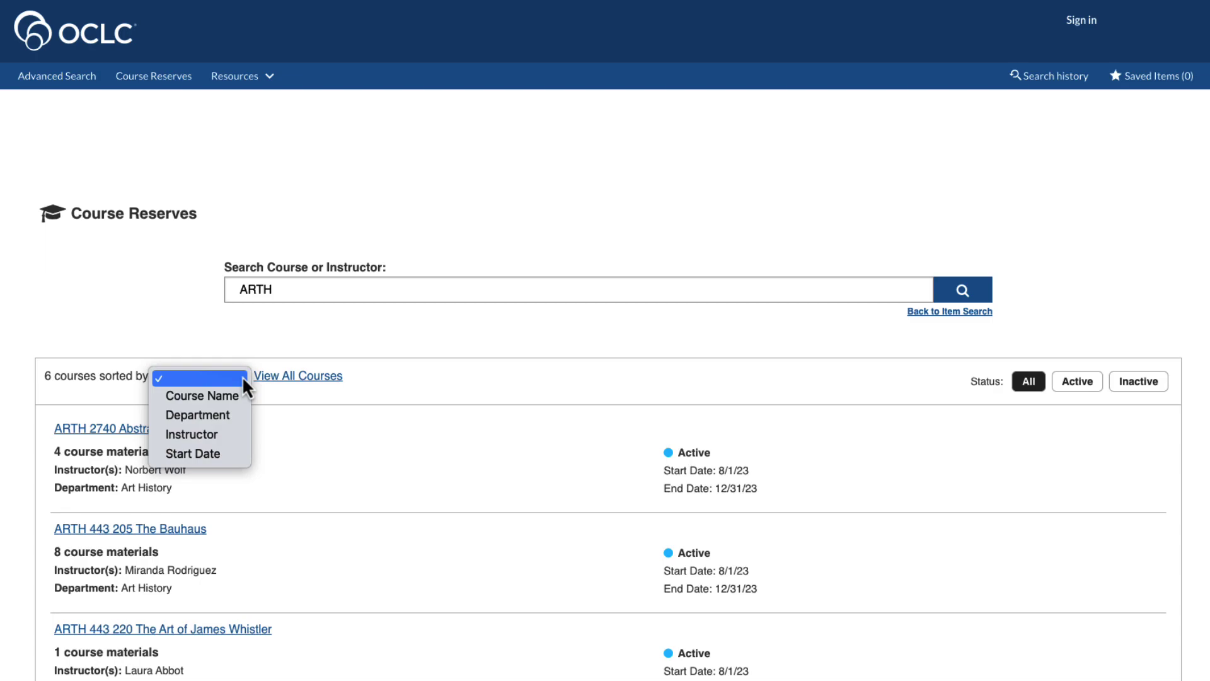
left_click(270, 392)
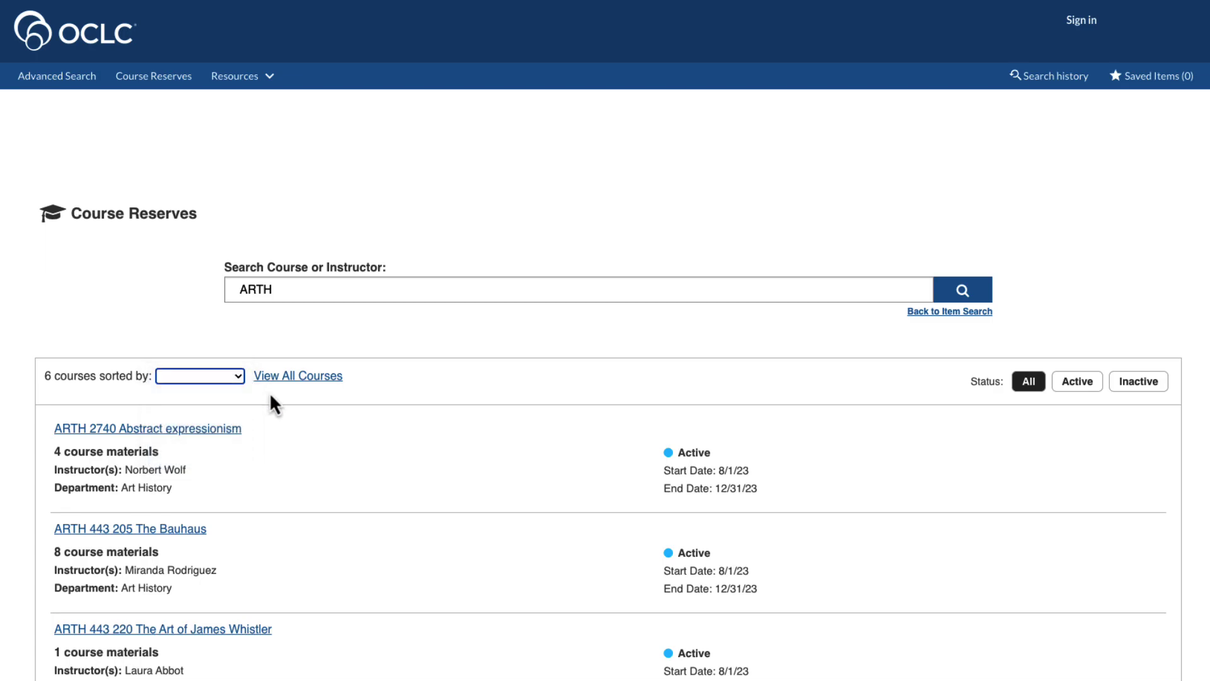
scroll(269, 395, "down", 3)
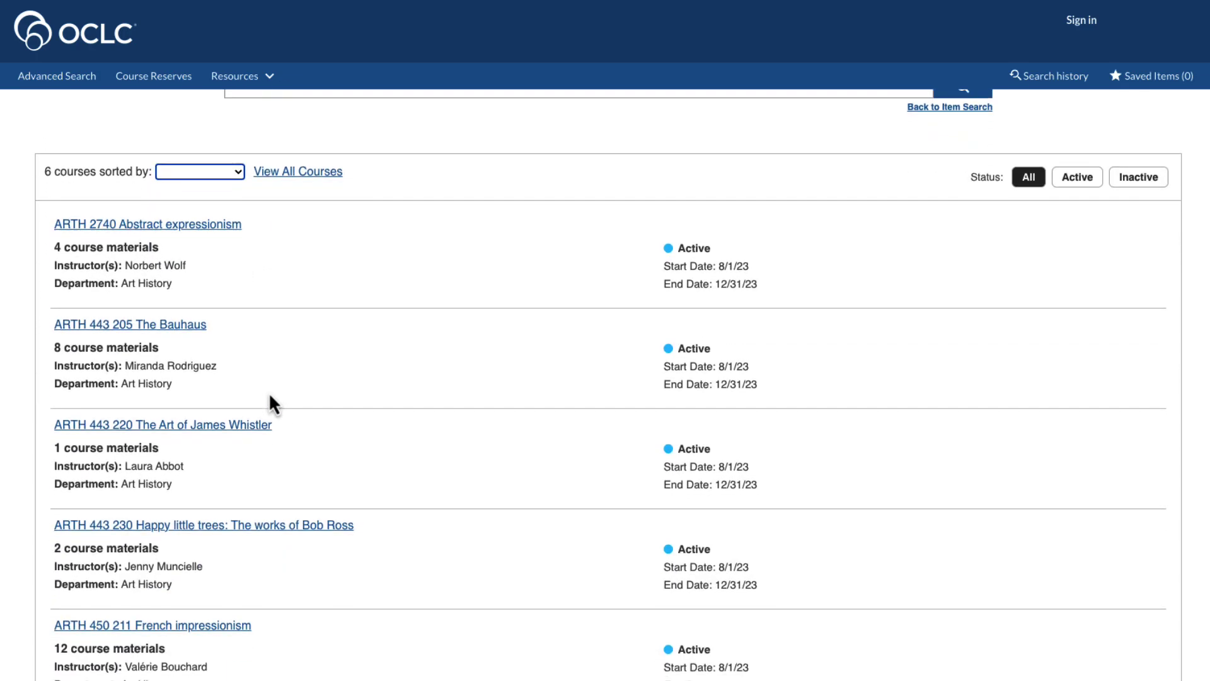
left_click(256, 526)
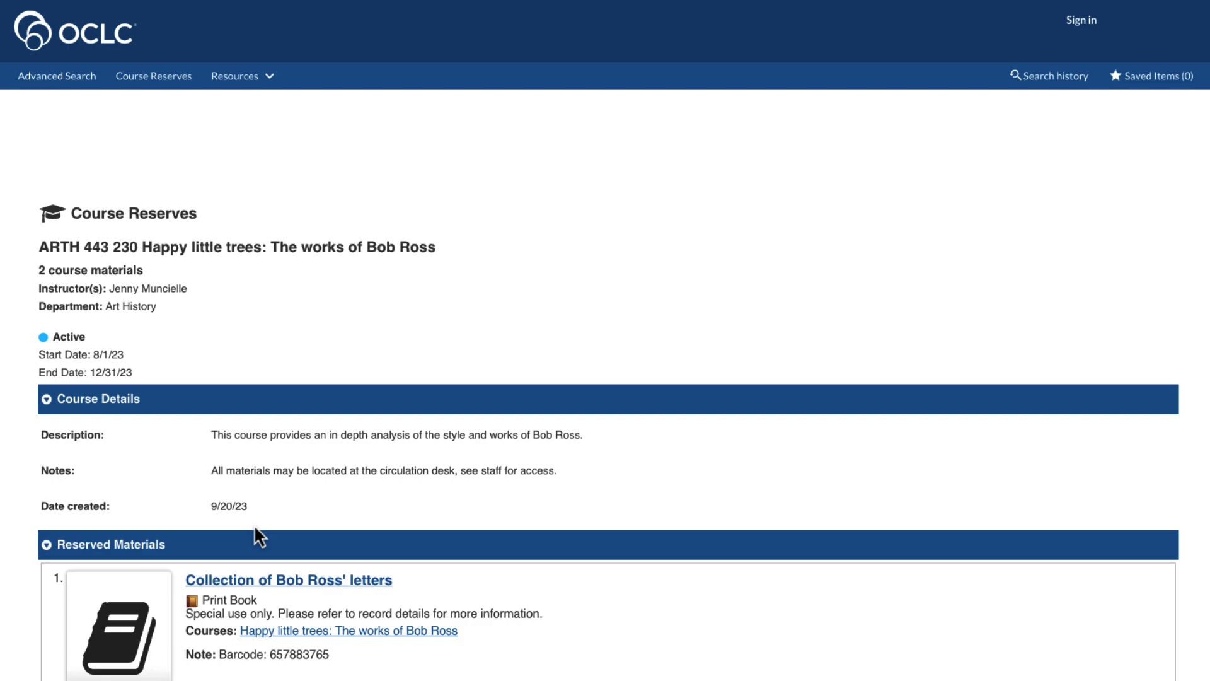
scroll(254, 526, "down", 3)
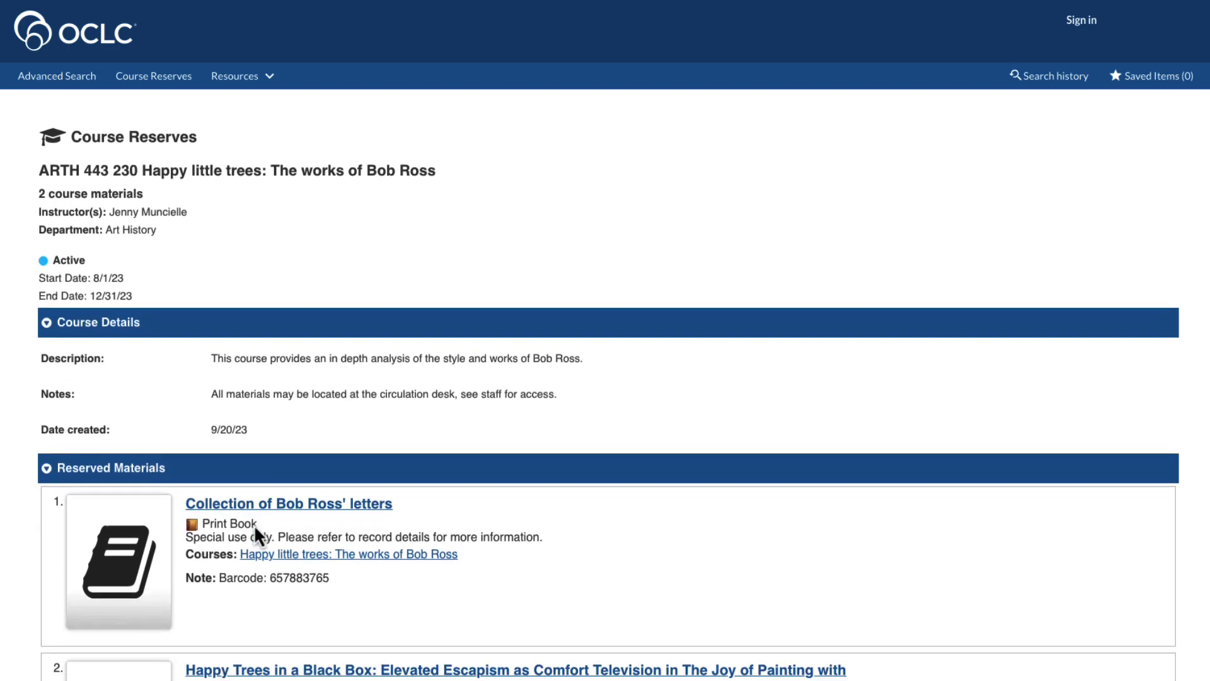